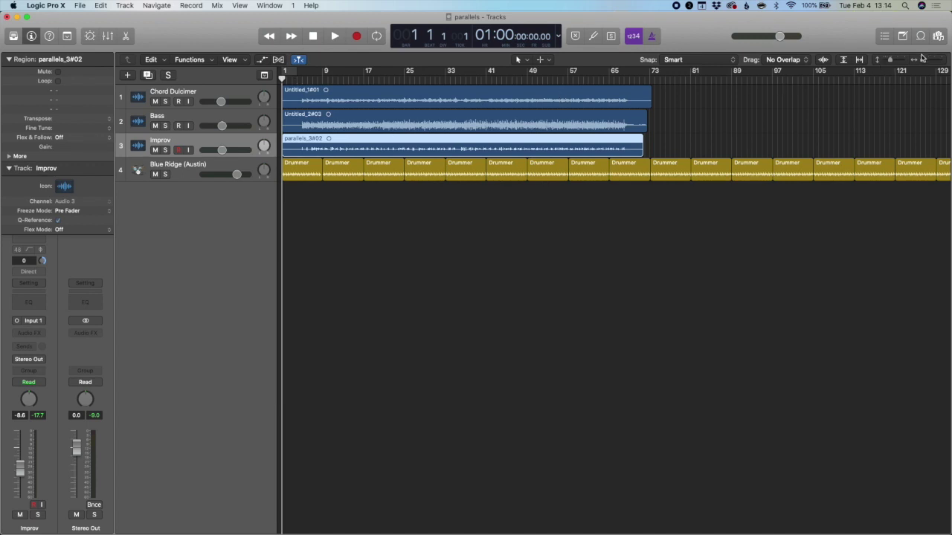
- Split the Chord Dulcimer, Bass and Improv regions at position 4 4 4 161, just before the music starts at bar 5
left_click_drag(922, 61, 927, 63)
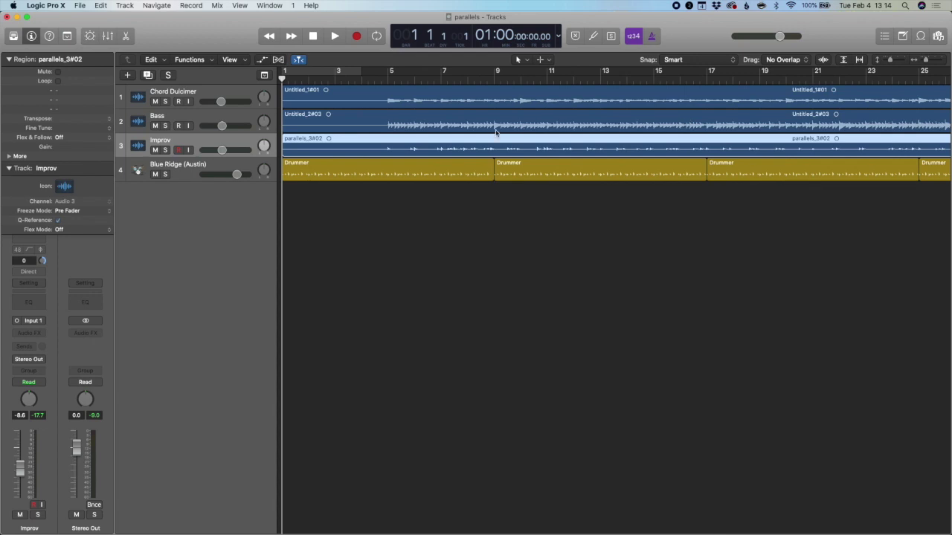
left_click(385, 80)
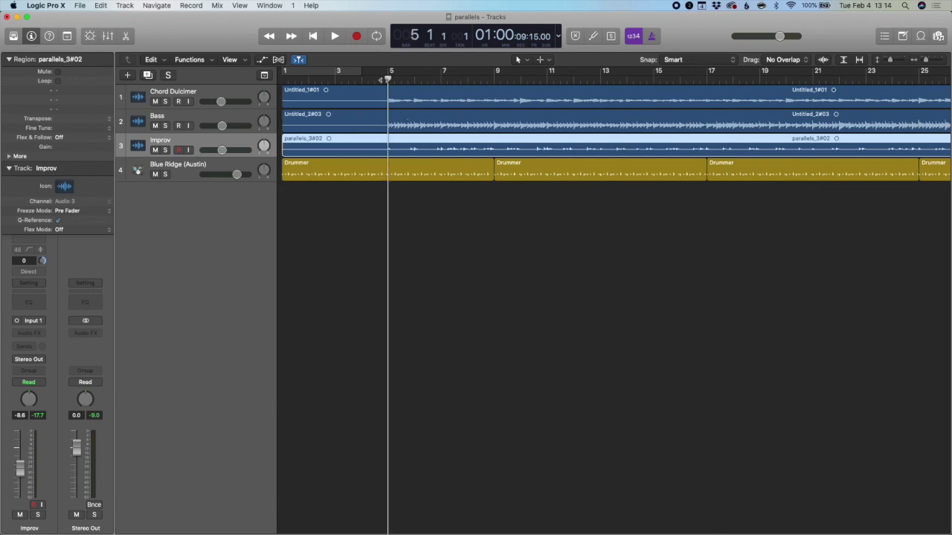
left_click(380, 80)
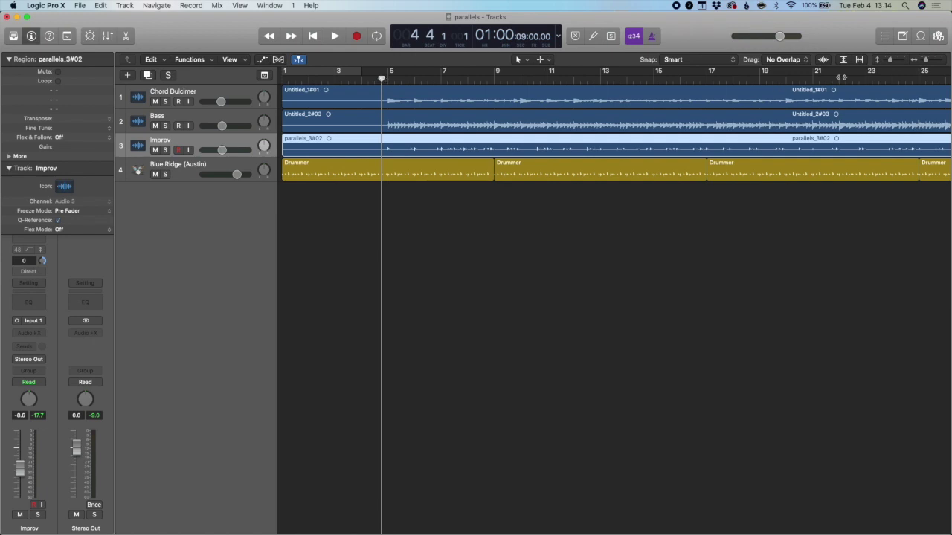
left_click_drag(926, 62, 936, 63)
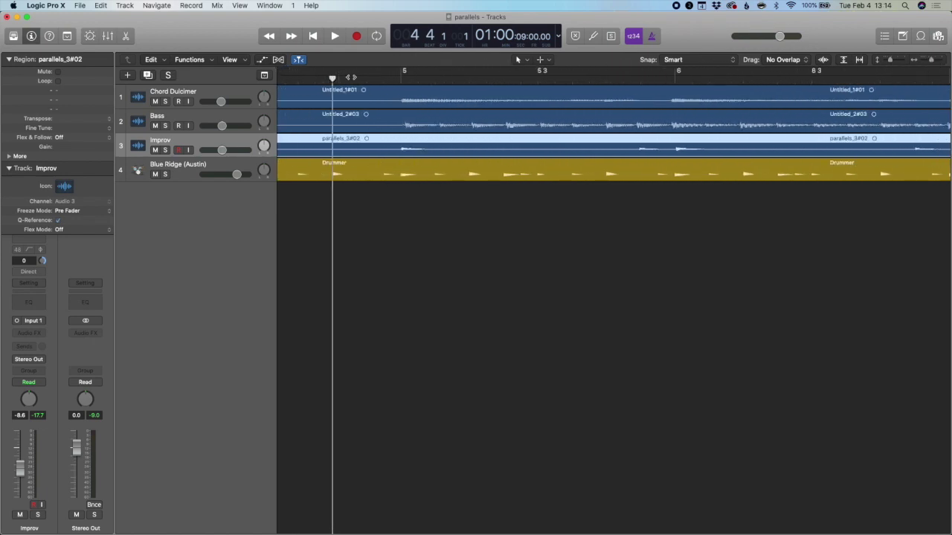
left_click_drag(332, 79, 396, 80)
left_click(395, 102)
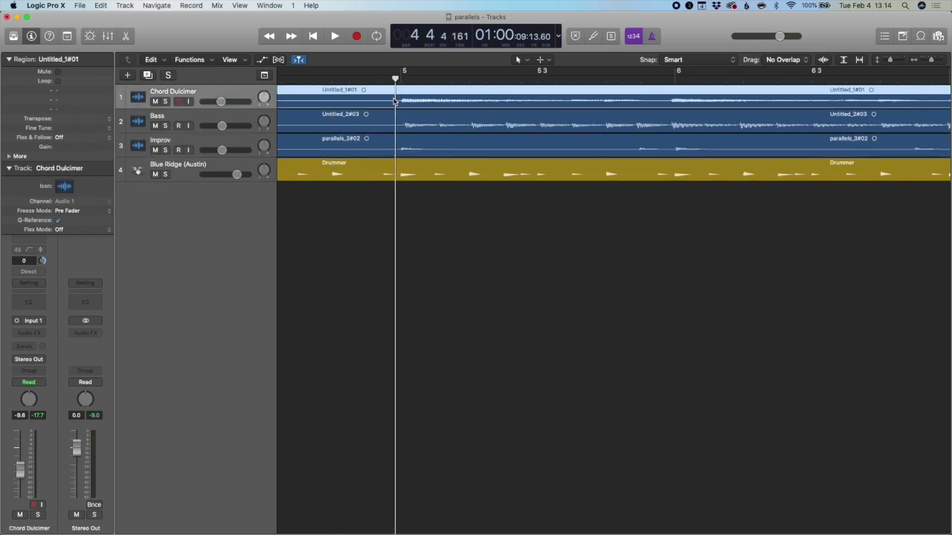
key("super+t")
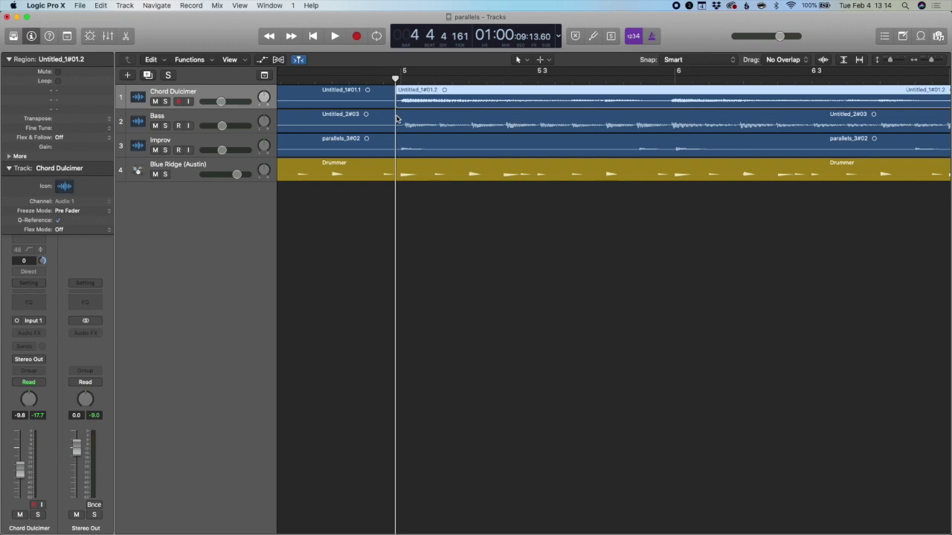
left_click(397, 119)
key("super+t")
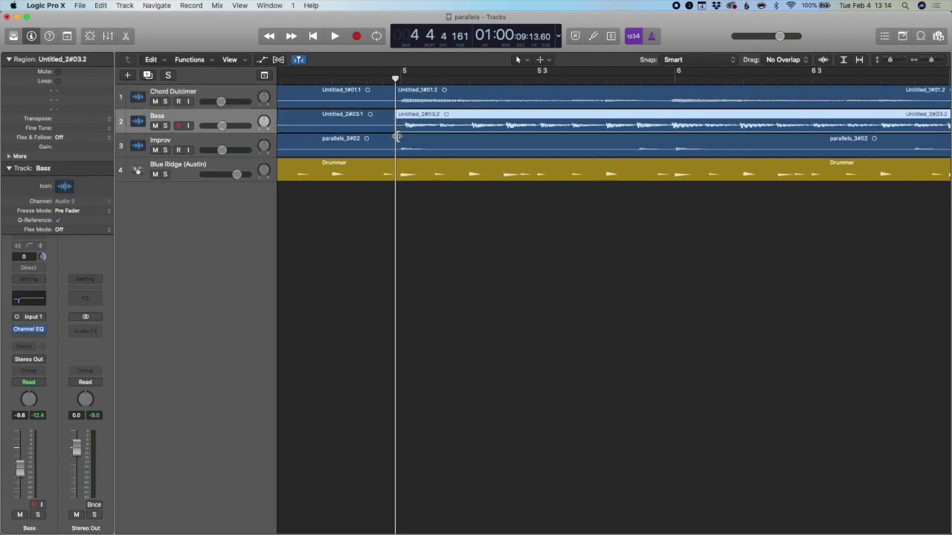
left_click(398, 151)
key("super+t")
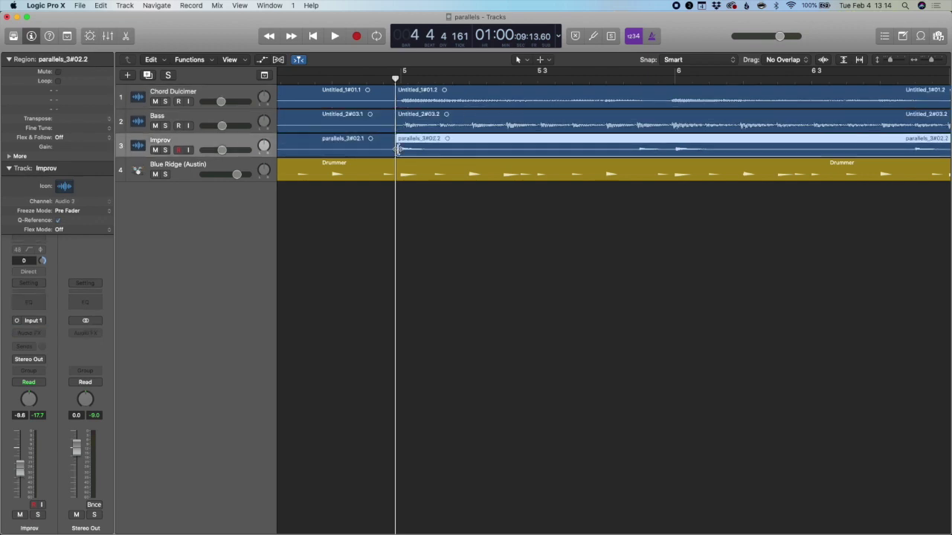
- Delete the silent intro regions before the split on the Chord Dulcimer, Bass and Improv tracks
left_click(345, 95)
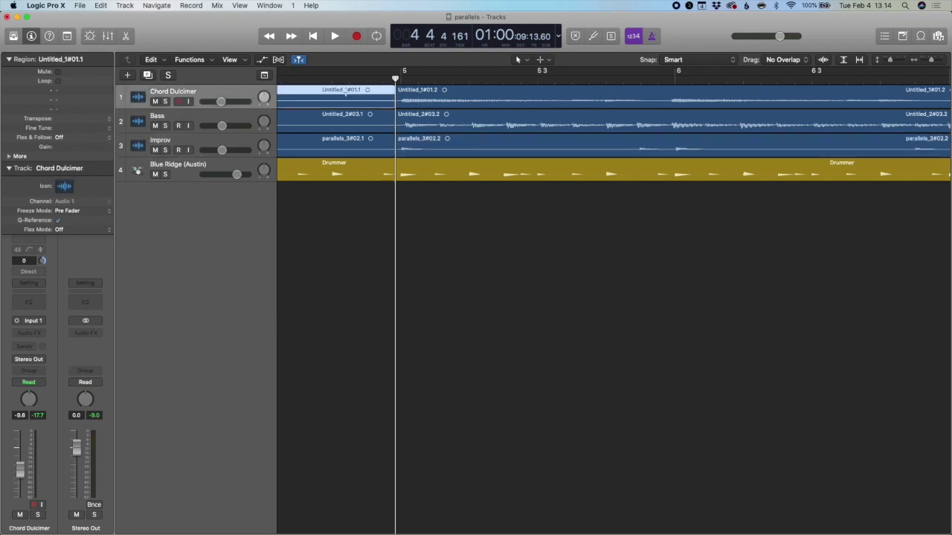
key("Delete")
left_click_drag(337, 96, 350, 139)
key("Delete")
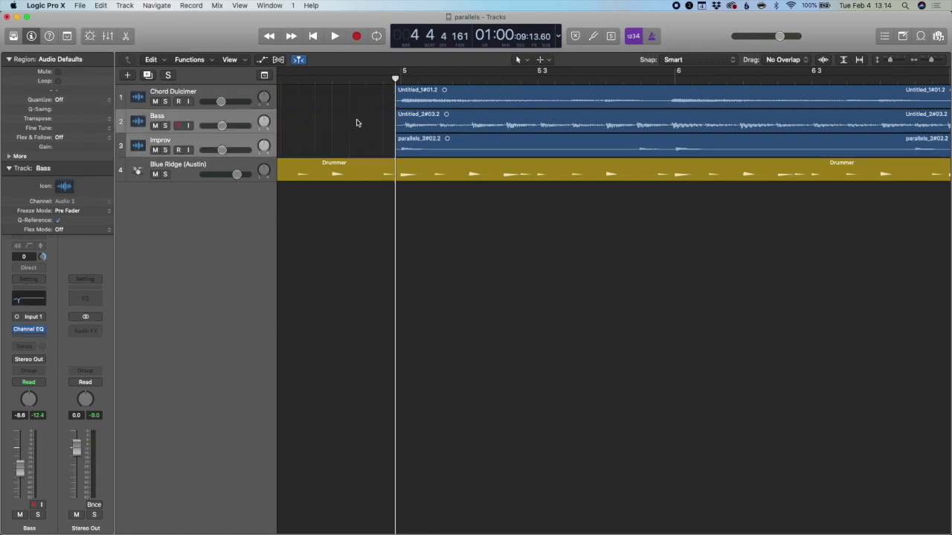
- Play the trimmed arrangement from the beginning of the project
scroll(353, 119, "left", 15)
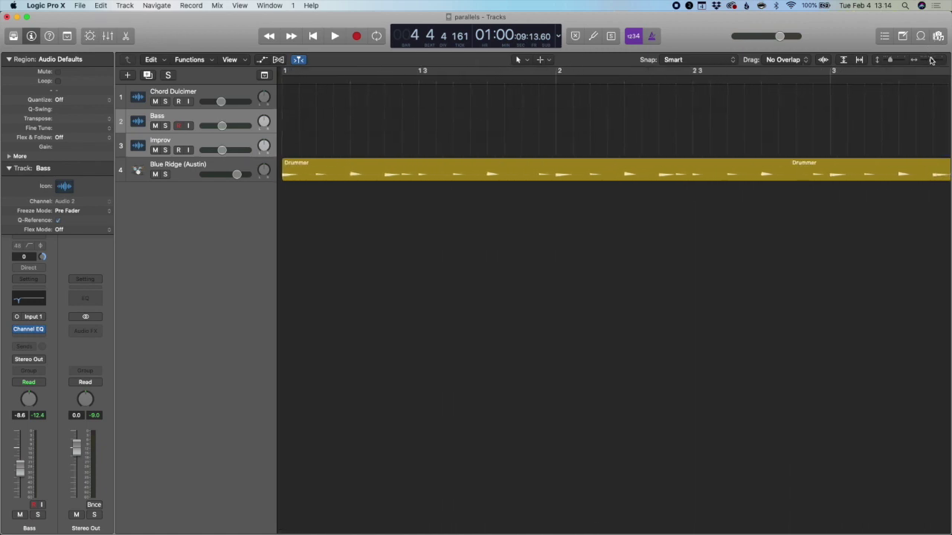
left_click_drag(931, 61, 917, 63)
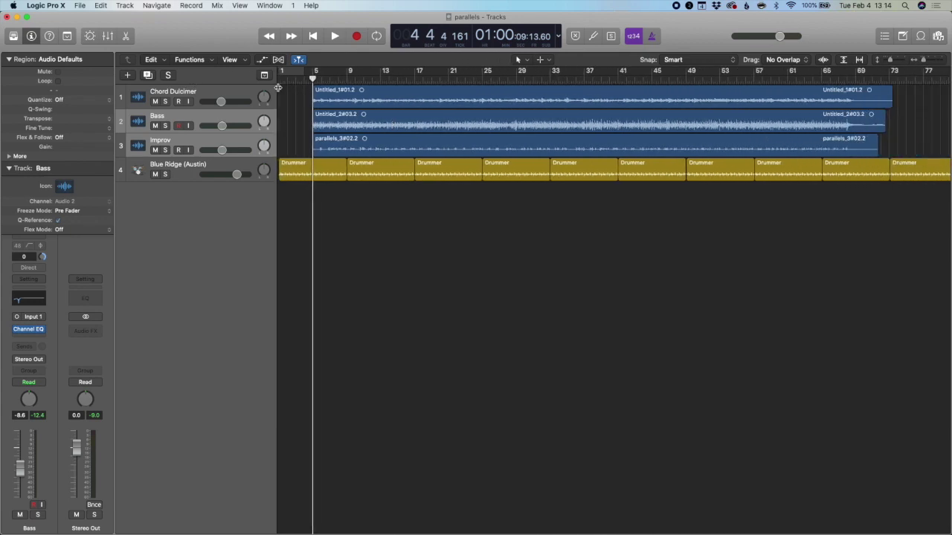
left_click(313, 36)
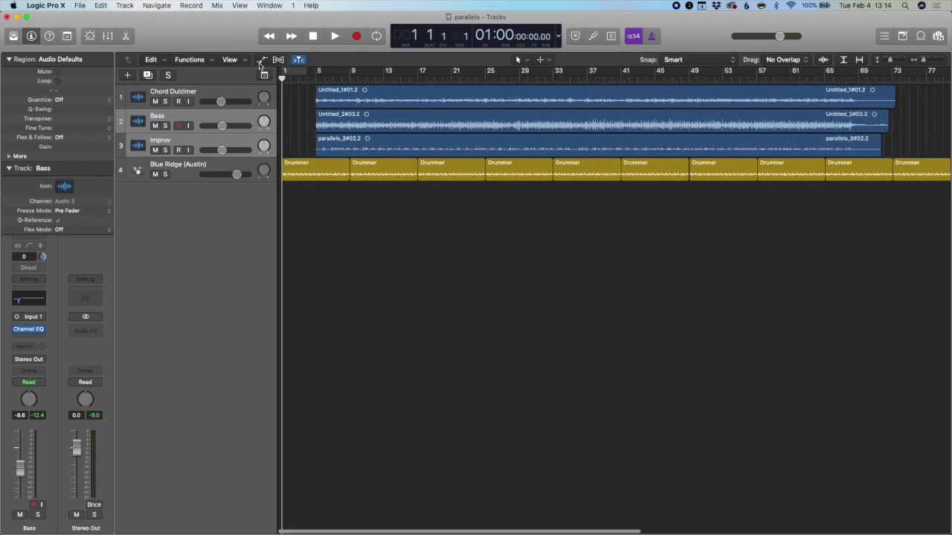
left_click(334, 36)
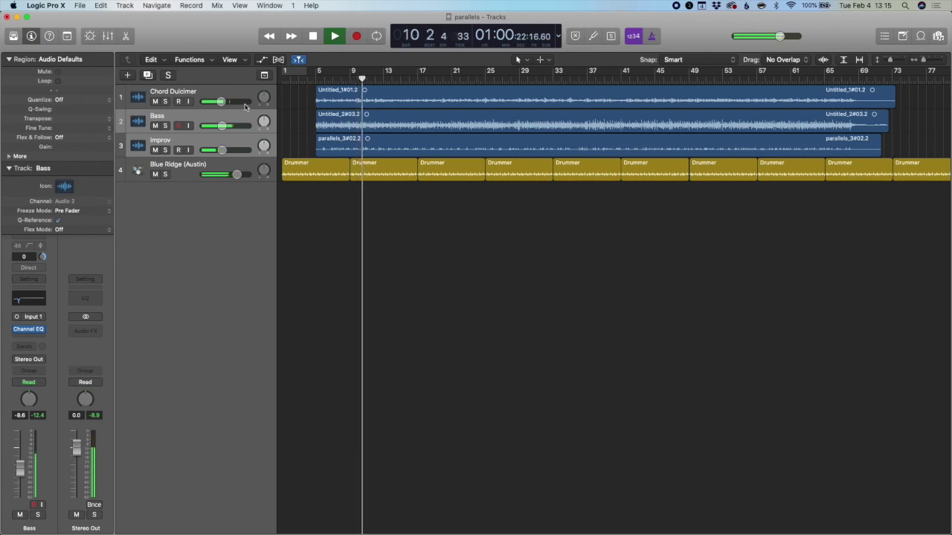
- Solo the Chord Dulcimer track and raise its volume to -5.9 dB
left_click(165, 101)
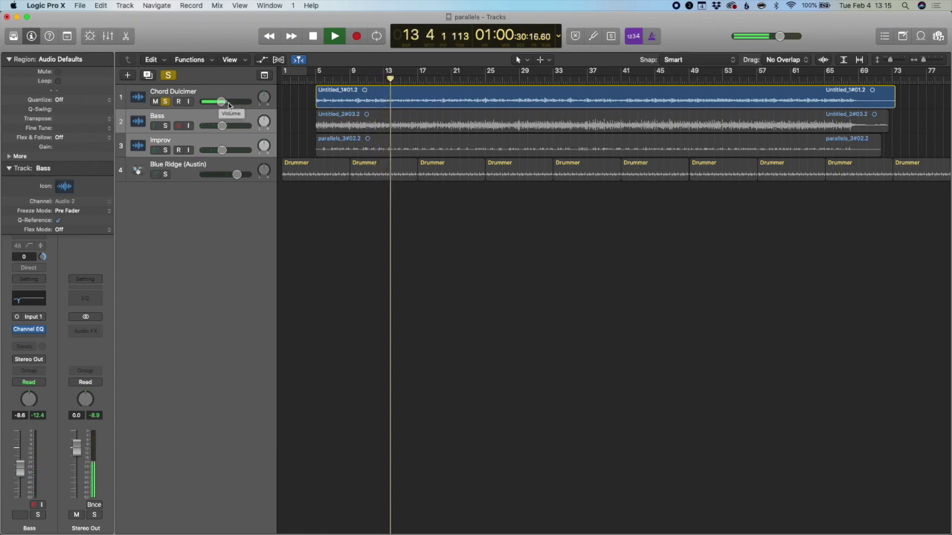
left_click_drag(221, 102, 225, 102)
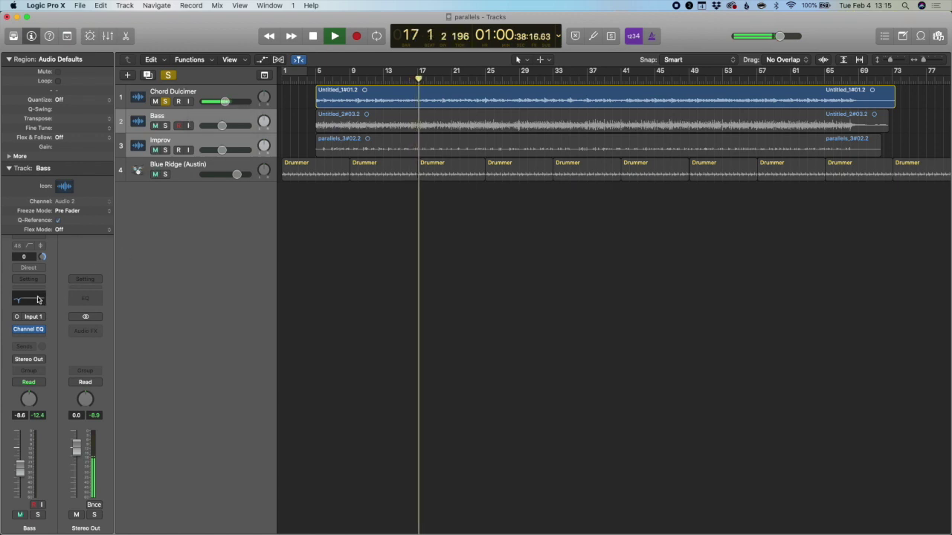
- Add a Channel EQ to the Chord Dulcimer track and enable its low cut at 67 Hz with a 24 dB/Oct slope
left_click(214, 93)
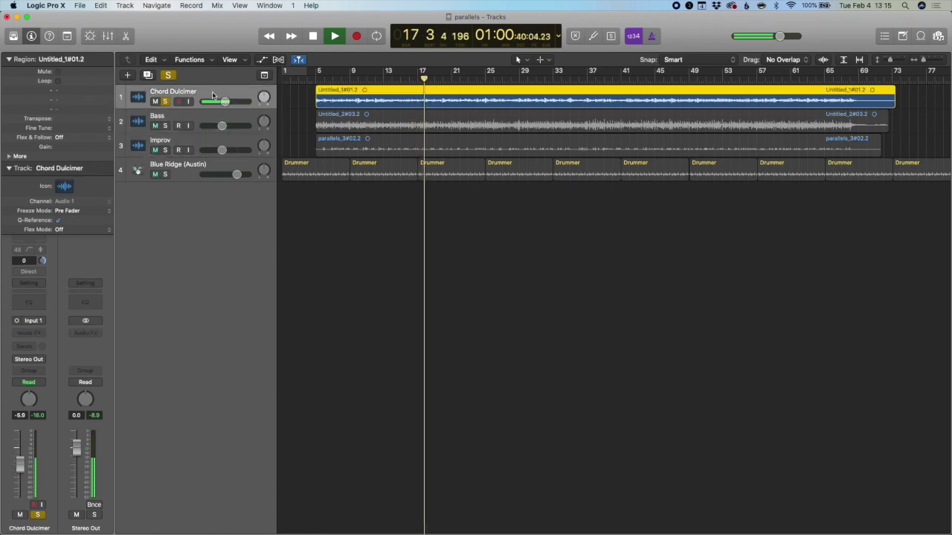
left_click(29, 305)
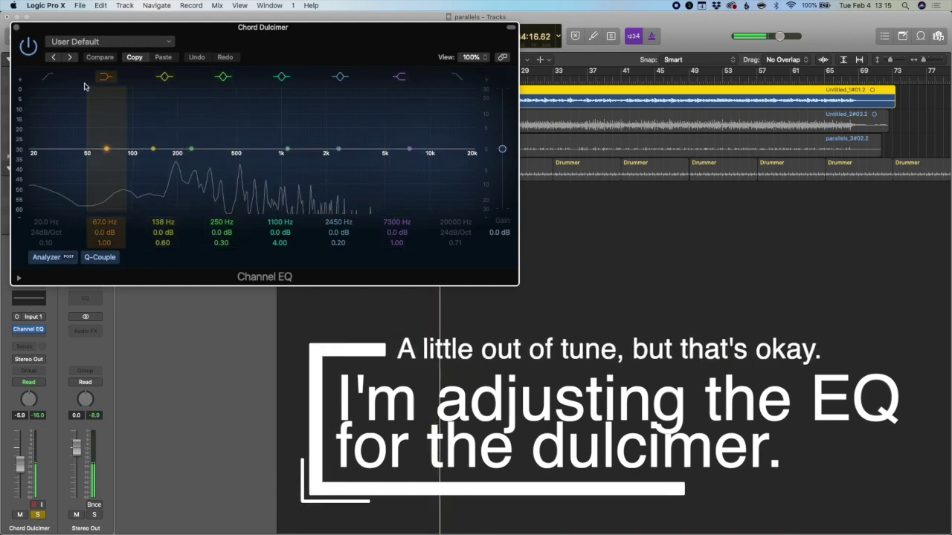
left_click(49, 77)
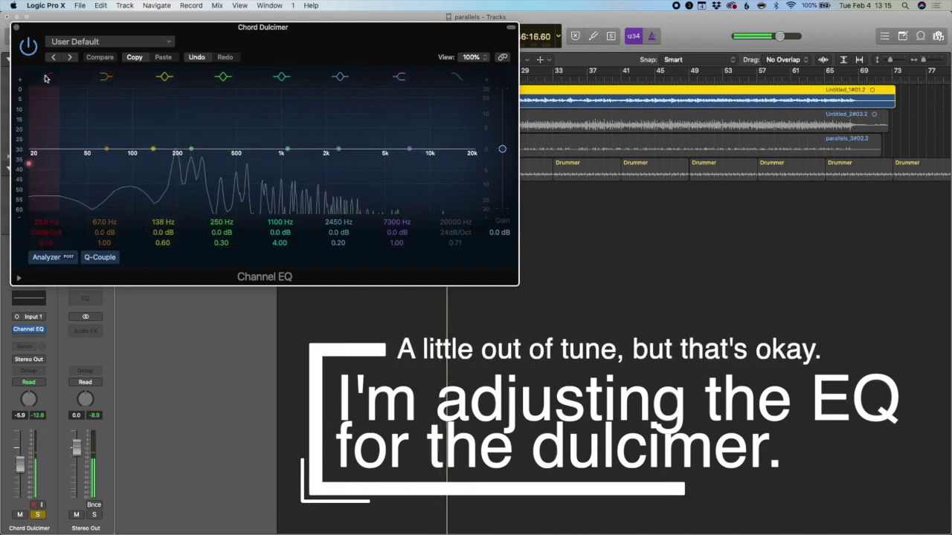
left_click_drag(30, 165, 104, 173)
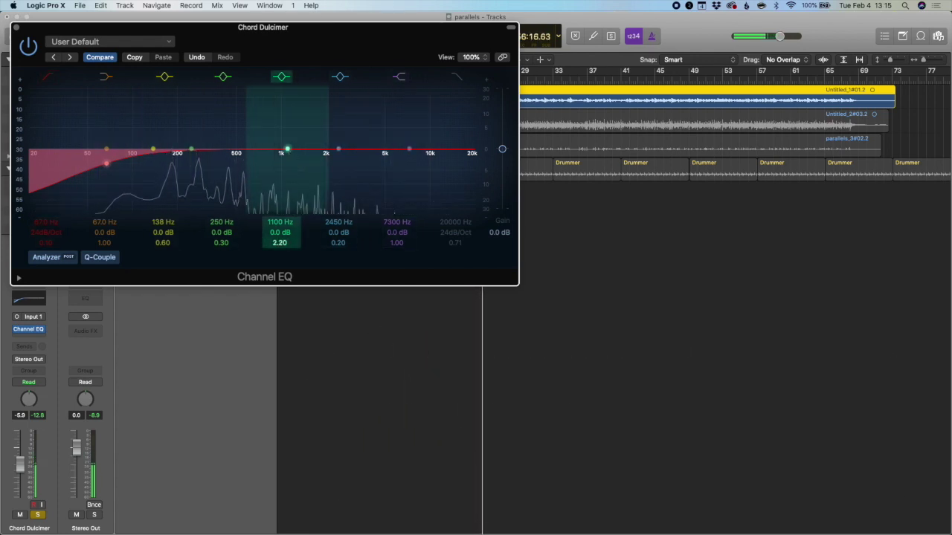
- Cut two narrow EQ notches on the dulcimer: 910 Hz at -13 dB with Q 72, and 2050 Hz at -12 dB with Q 61
left_click_drag(286, 150, 288, 153)
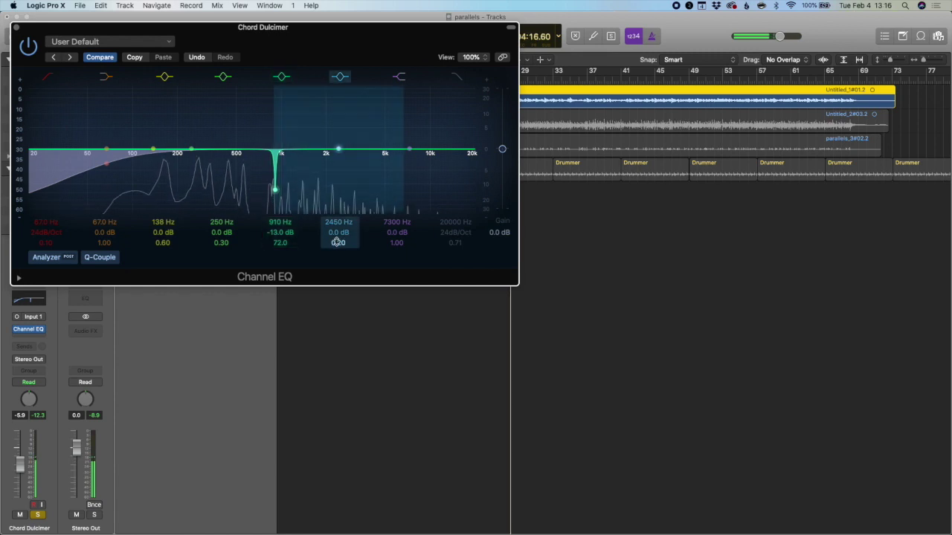
left_click_drag(338, 243, 338, 201)
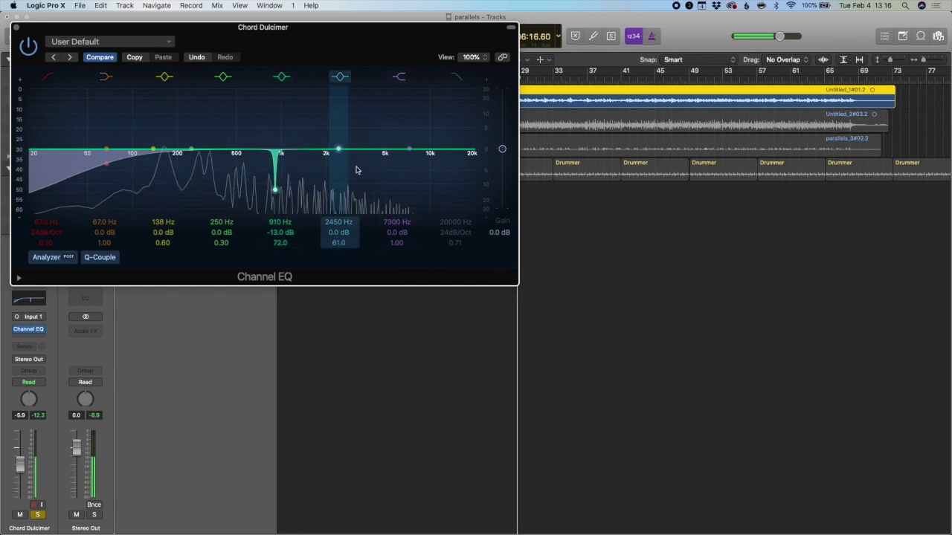
left_click_drag(342, 152, 325, 184)
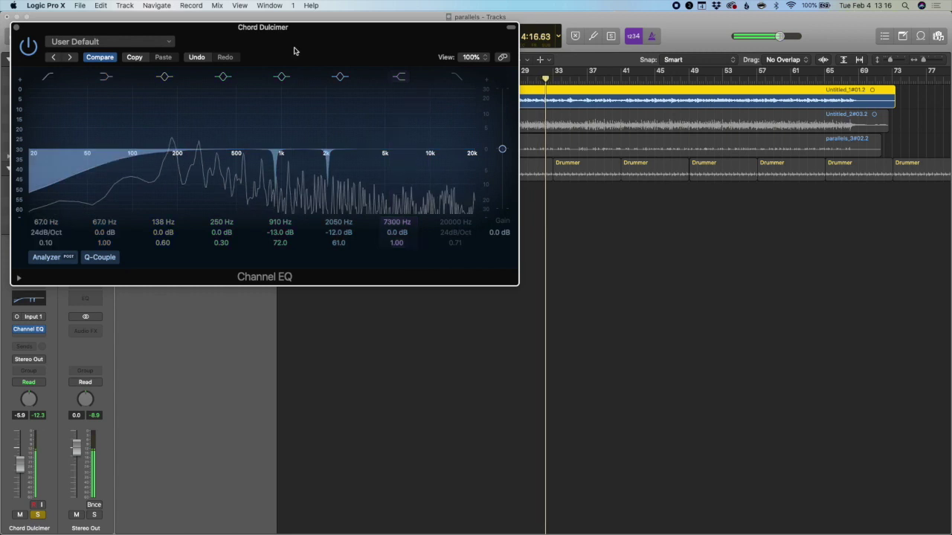
left_click(16, 26)
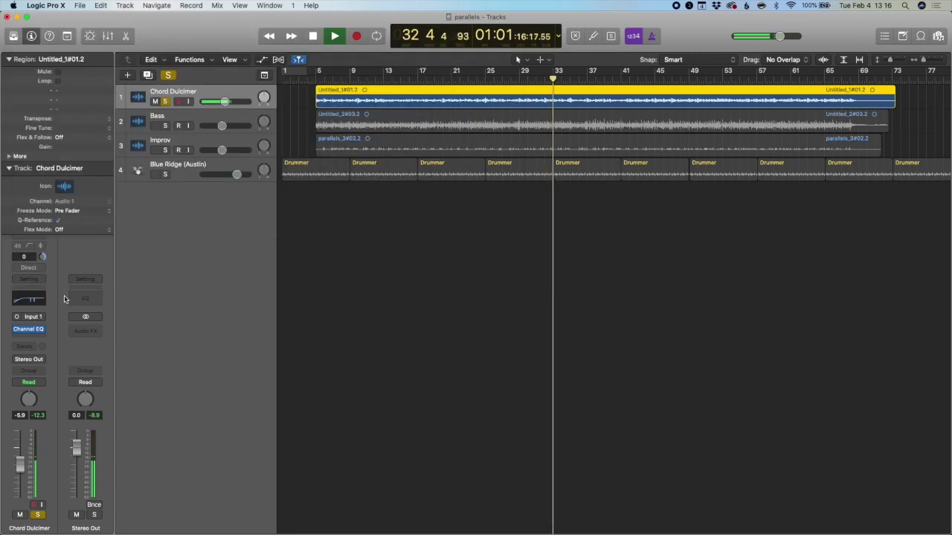
- Insert a Mono->Stereo Space Designer reverb on the Chord Dulcimer track and load the large room preset 02.7s Big Chamber
left_click(30, 345)
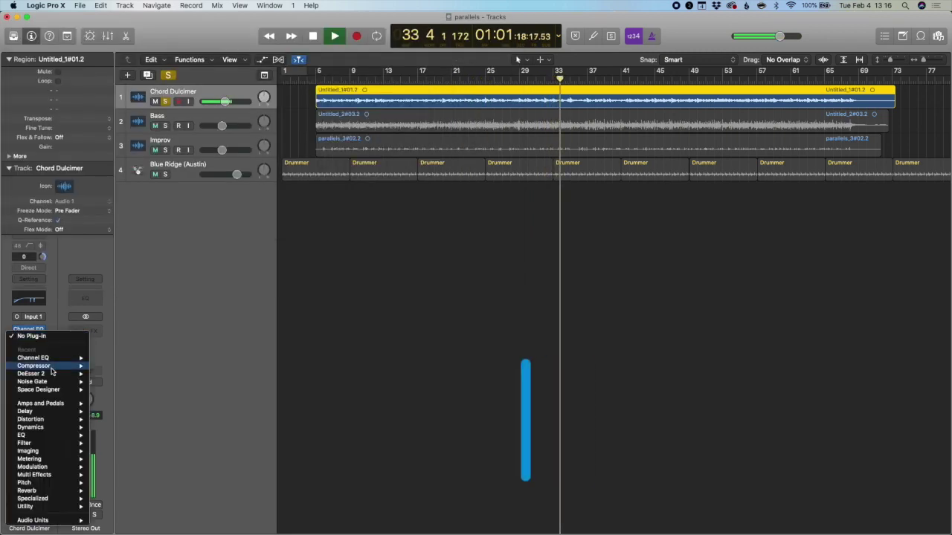
mouse_move(54, 390)
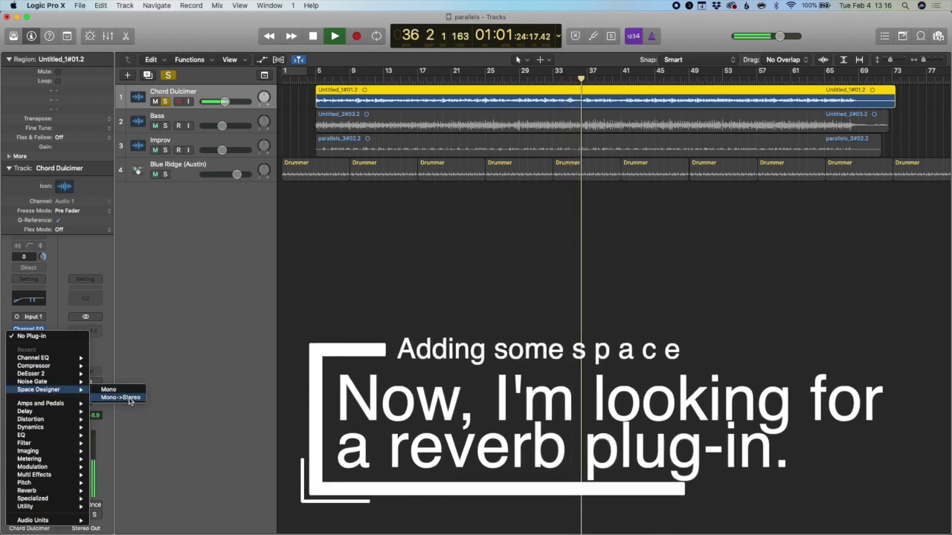
left_click(126, 398)
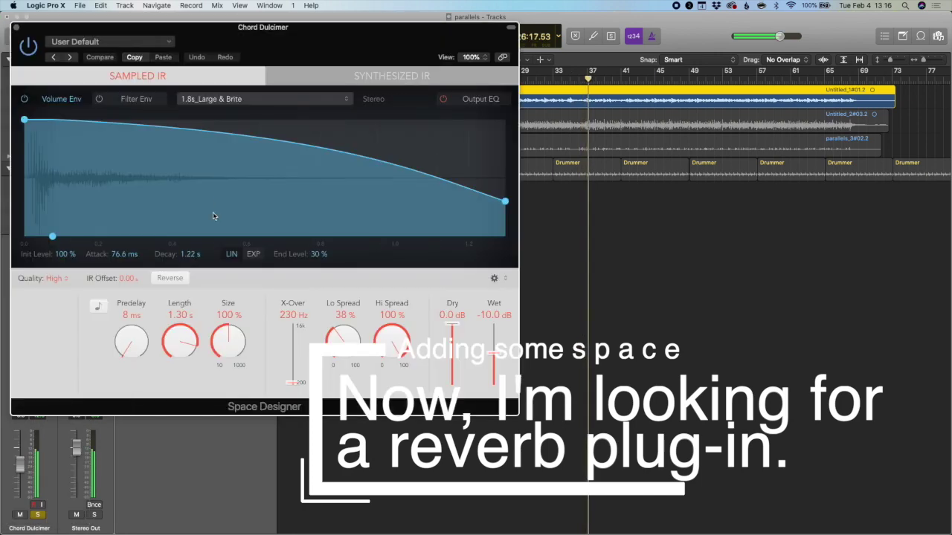
left_click(172, 45)
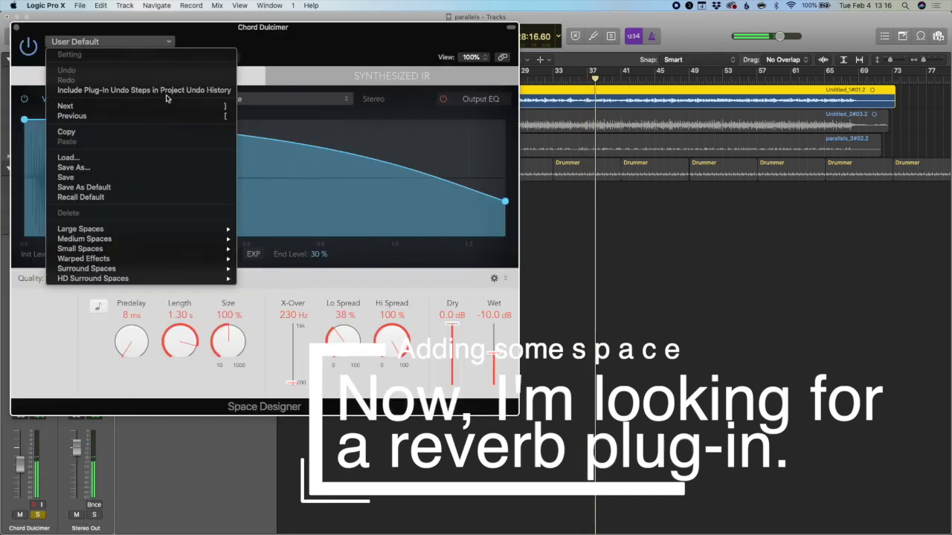
mouse_move(163, 232)
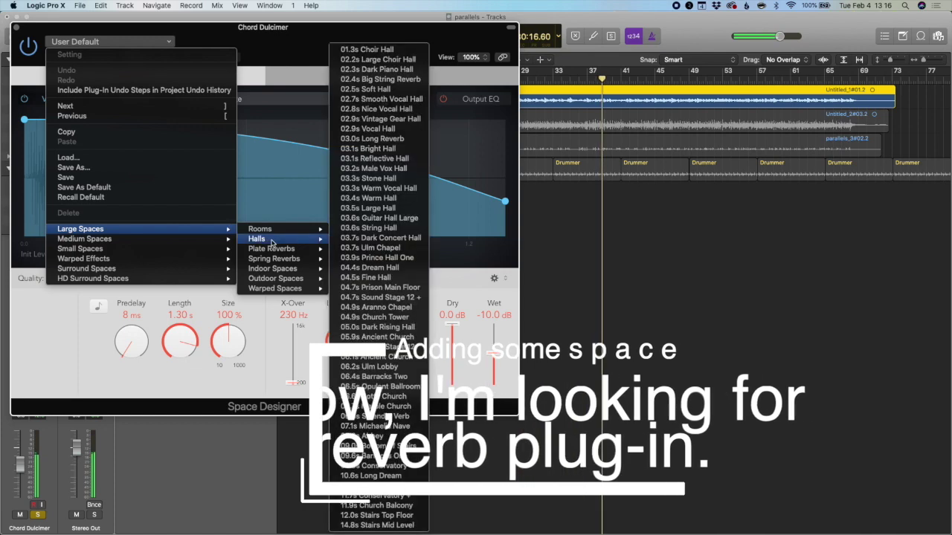
mouse_move(267, 229)
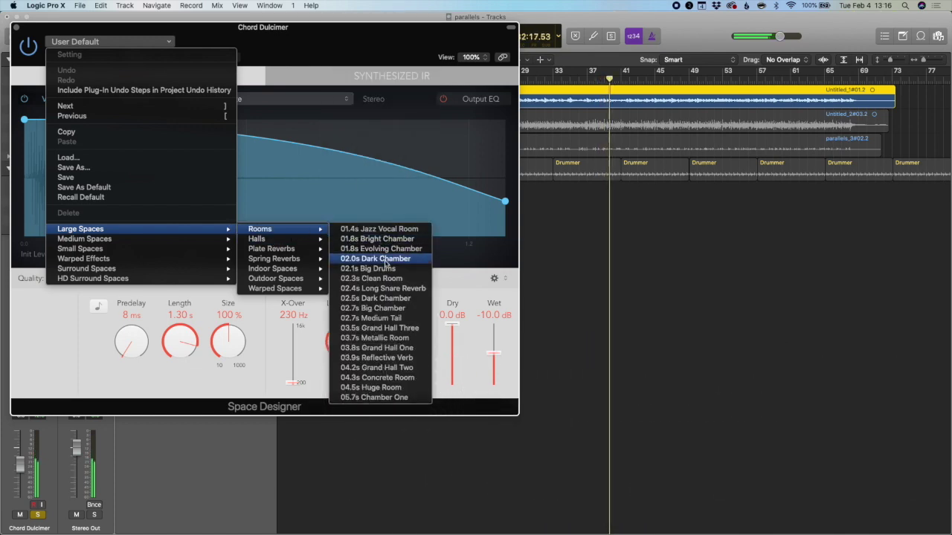
left_click(396, 310)
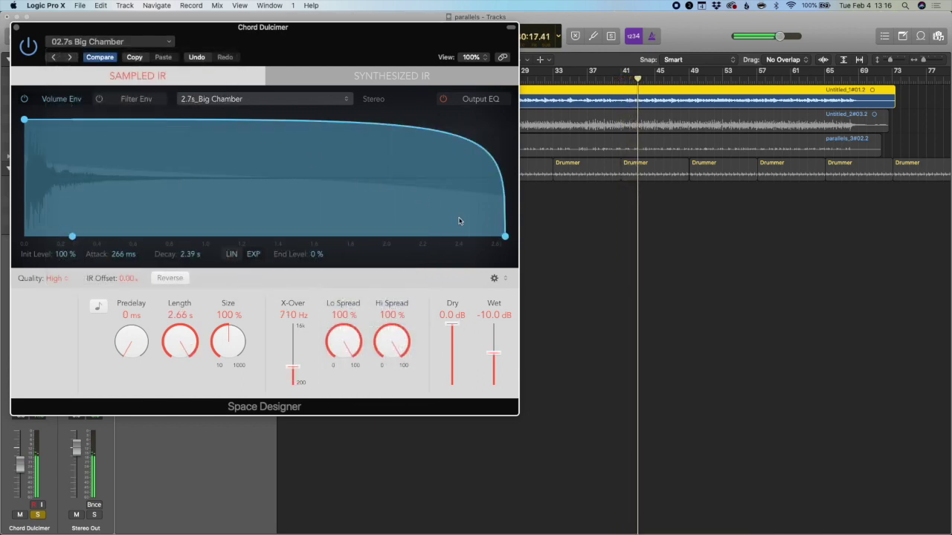
- Shorten the dulcimer reverb's volume envelope to a 1.45 s decay and lower its wet level to -18 dB
left_click_drag(505, 237, 334, 236)
mouse_move(500, 361)
left_mouse_down()
mouse_move(494, 355)
mouse_move(494, 365)
left_mouse_up()
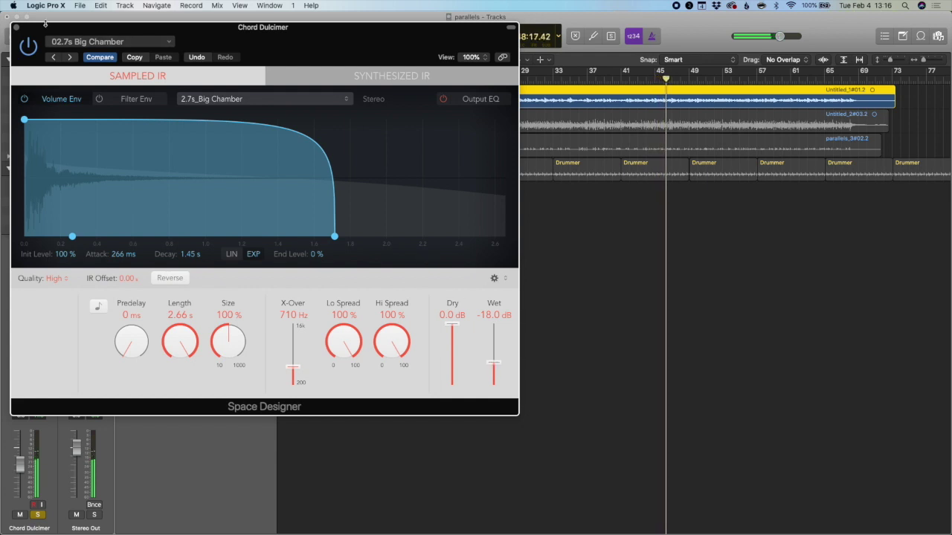
left_click(16, 28)
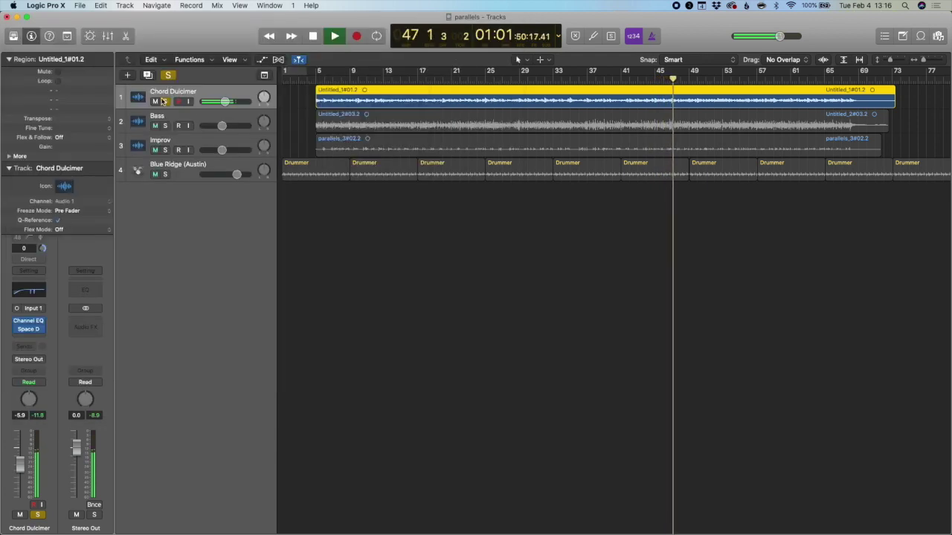
- Take the Chord Dulcimer track out of solo and solo the Bass track instead
key("ctrl+s")
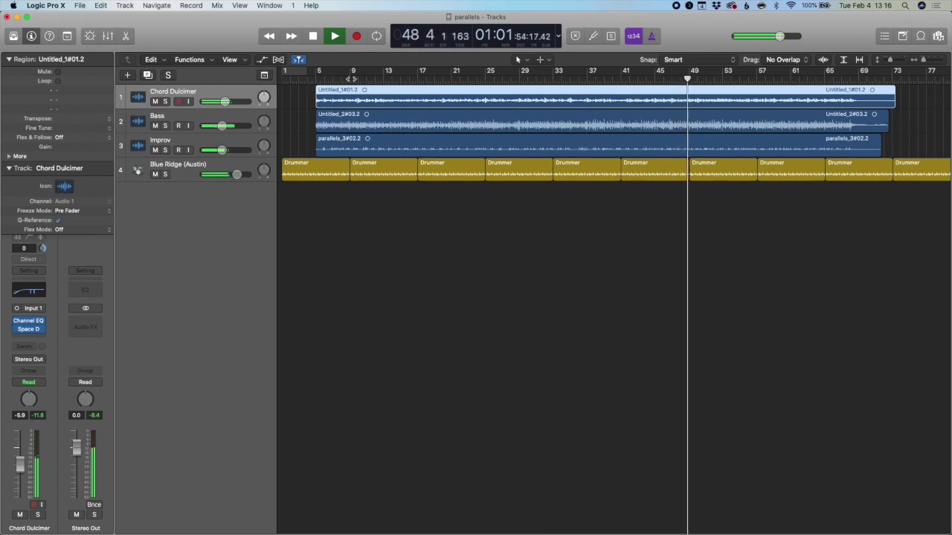
left_click(174, 124)
left_click(165, 125)
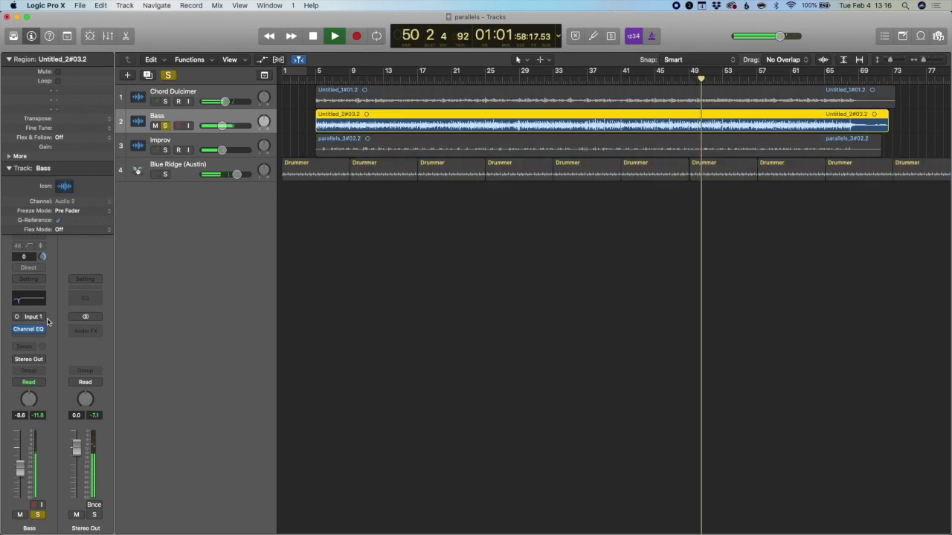
- Check the Bass track's Channel EQ, close it, and insert a mono Bass Amp Designer after it
left_click(32, 300)
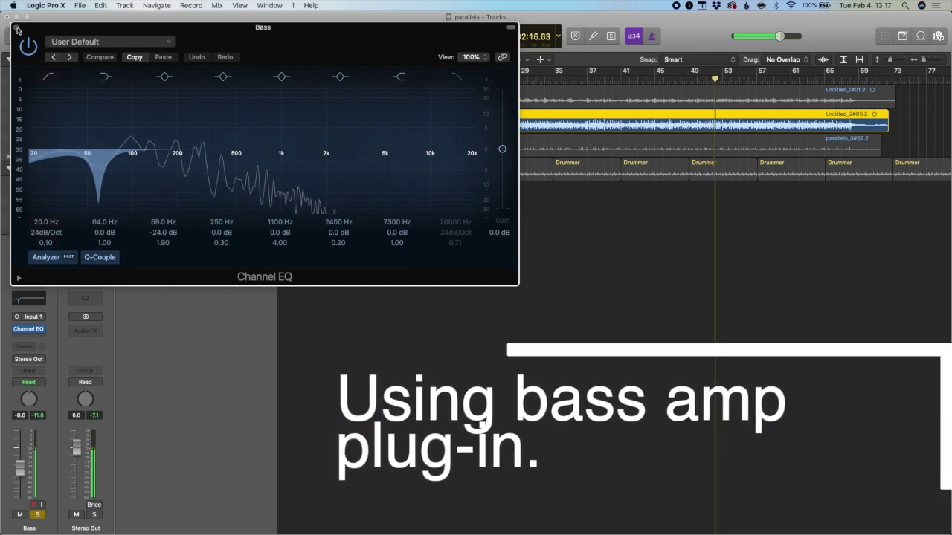
left_click(31, 300)
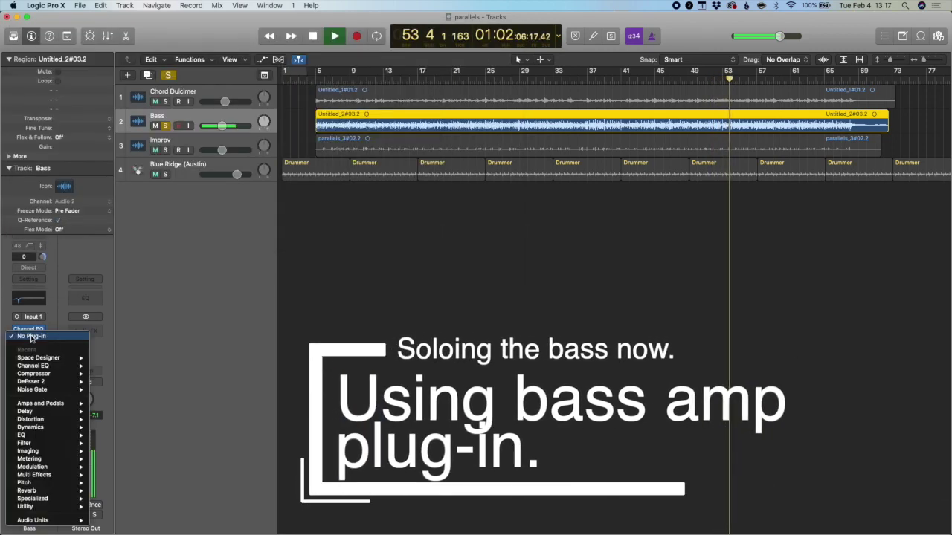
left_click(33, 339)
mouse_move(59, 403)
mouse_move(141, 411)
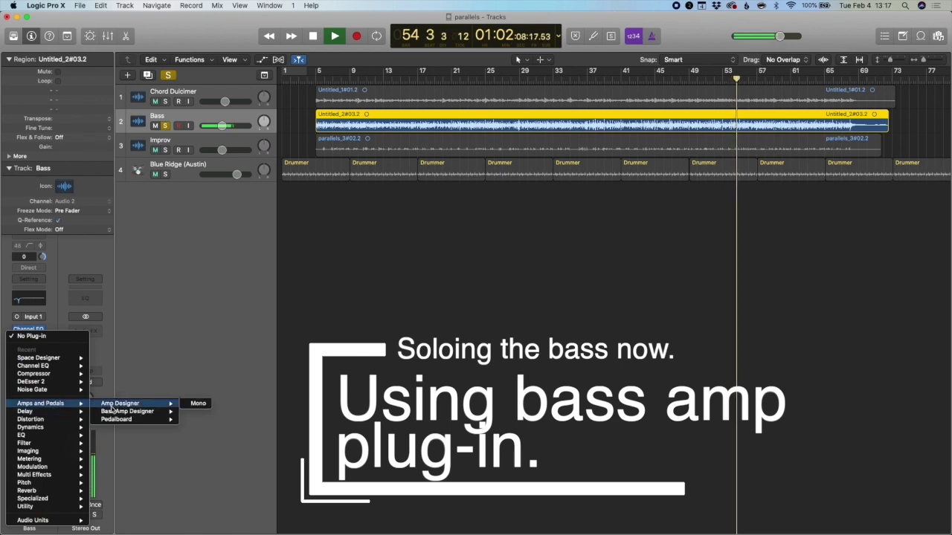
left_click(198, 411)
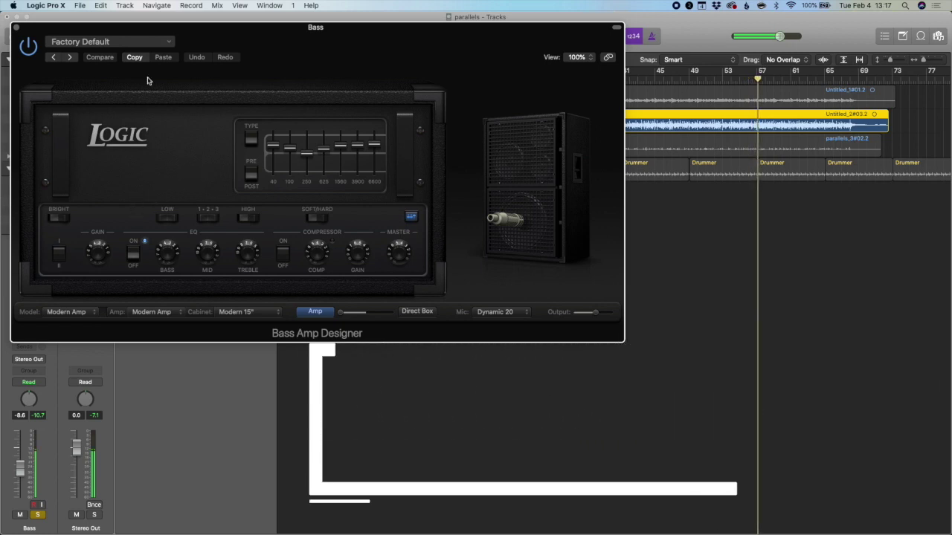
- Audition the Bass Amp Designer presets DI and Crunch, Main Squeeze and Modern Dynamic on the soloed bass
left_click(111, 41)
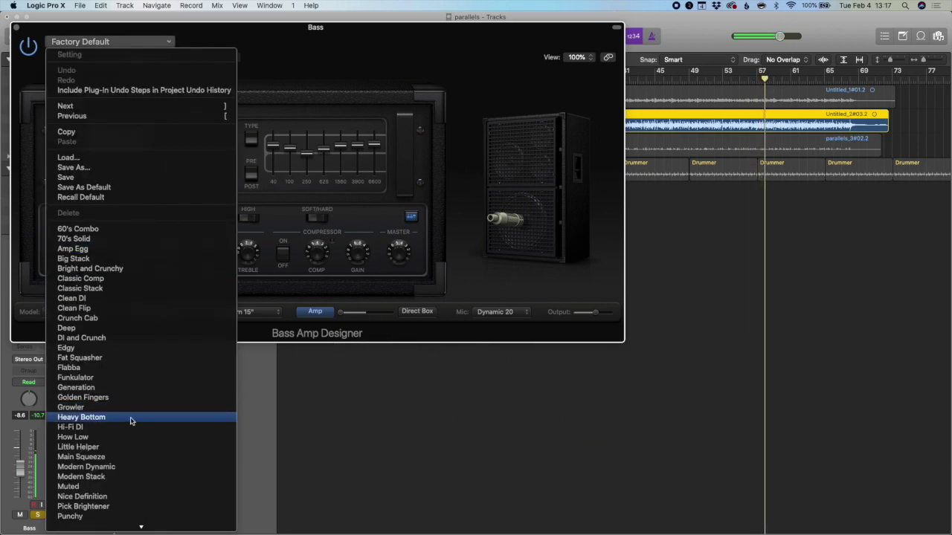
left_click(138, 338)
left_click(169, 41)
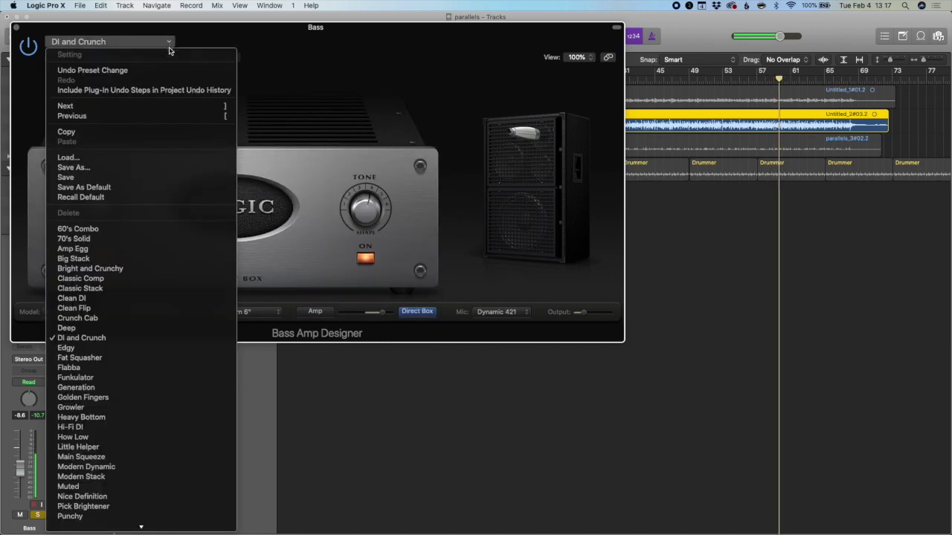
left_click(128, 456)
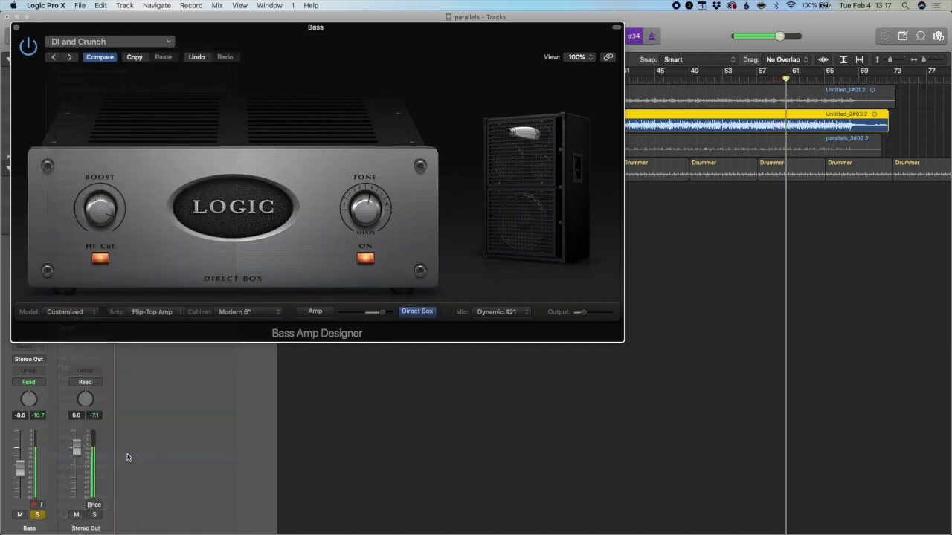
left_click(171, 41)
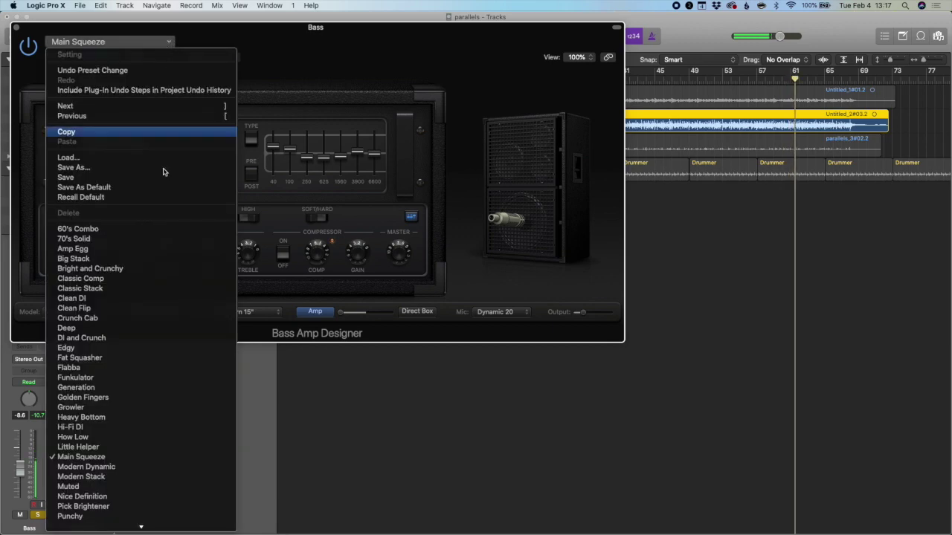
left_click(157, 466)
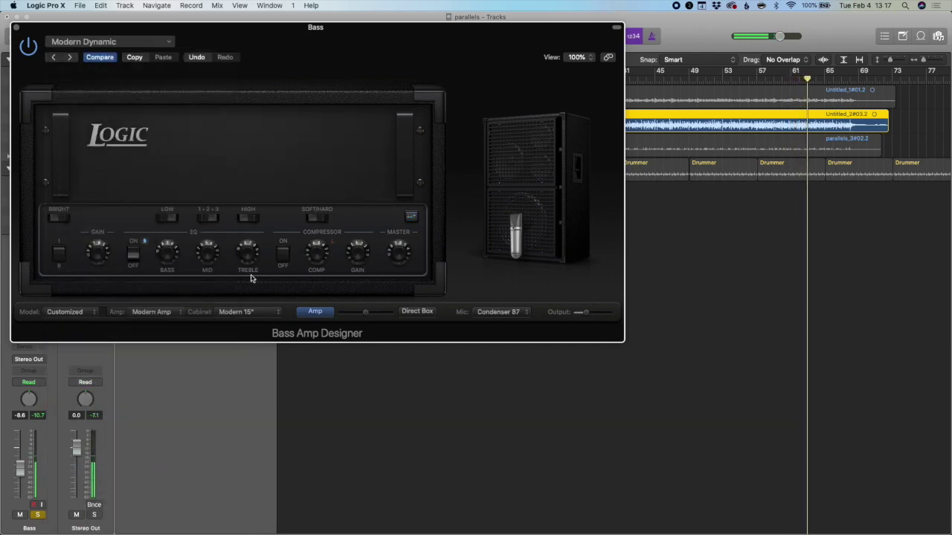
- Try the Deep preset on the bass amp and close the plug-in
left_click(168, 42)
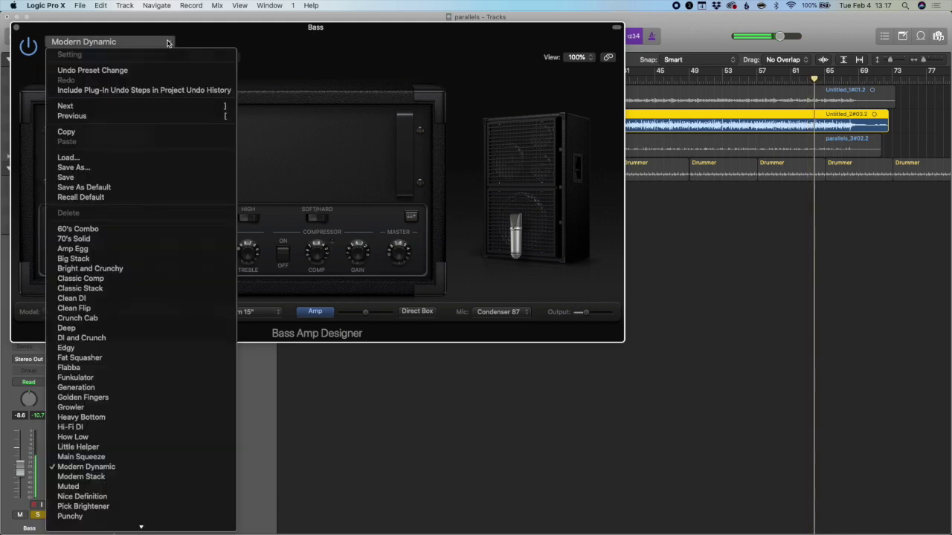
left_click(148, 331)
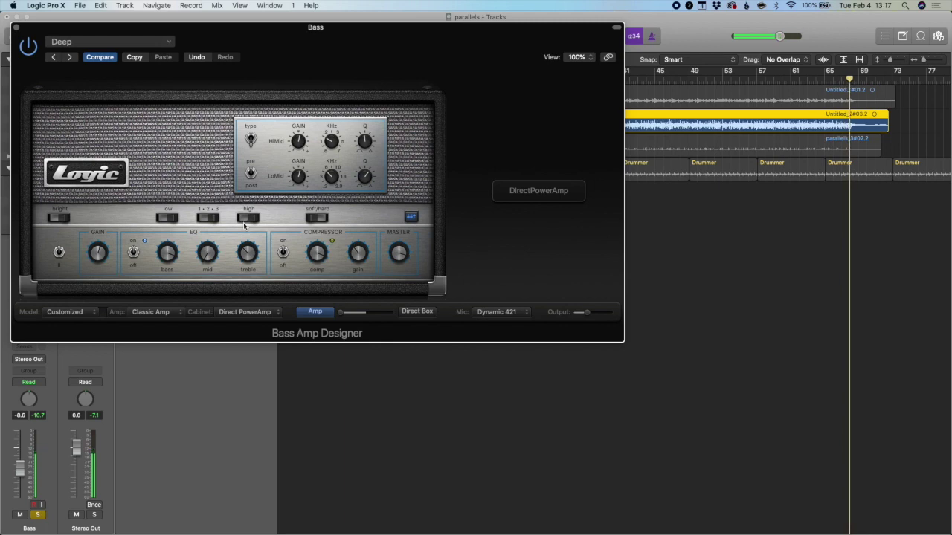
left_click(16, 27)
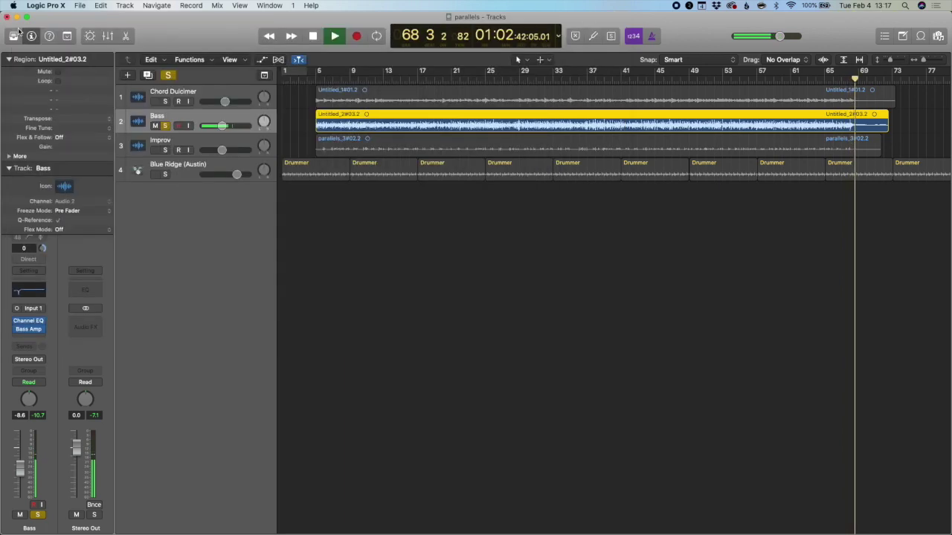
- Restart playback near bar 7 and solo the Blue Ridge drums with the Bass, leaving Chord Dulcimer out of solo
left_click(335, 79)
left_click(165, 102)
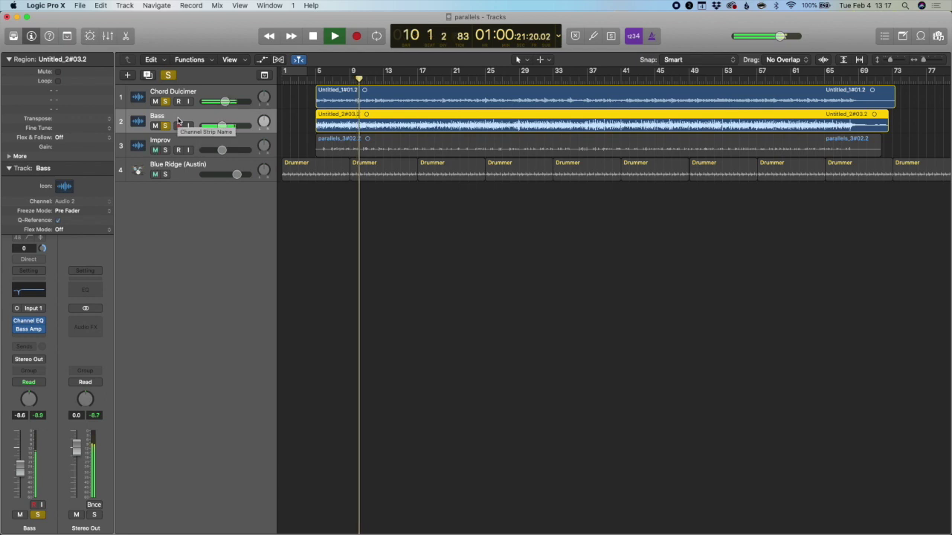
left_click(175, 166)
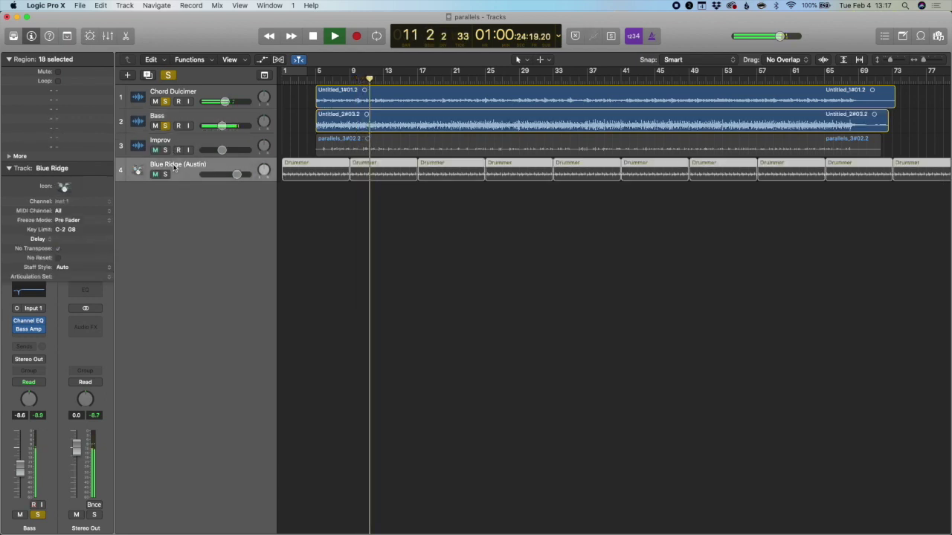
left_click(164, 101)
left_click(165, 174)
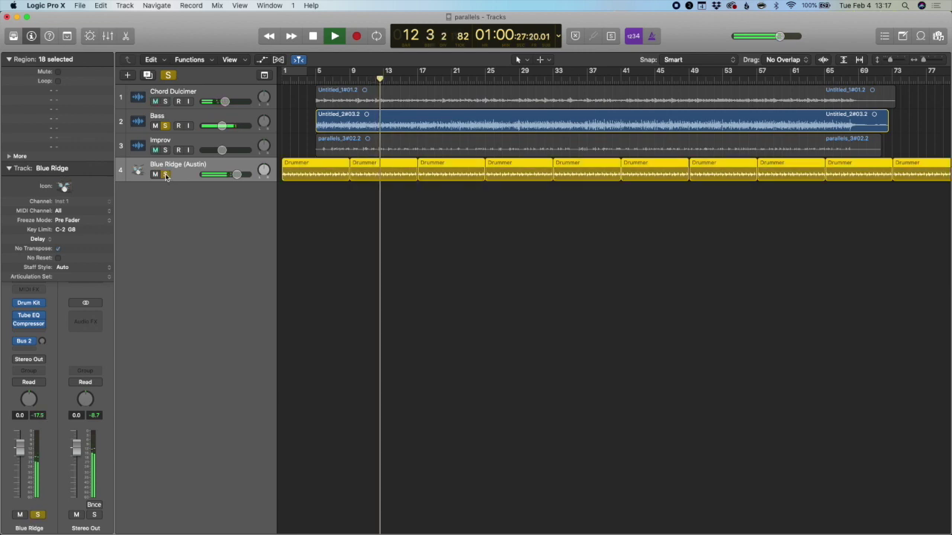
left_click(156, 175)
left_click(154, 175)
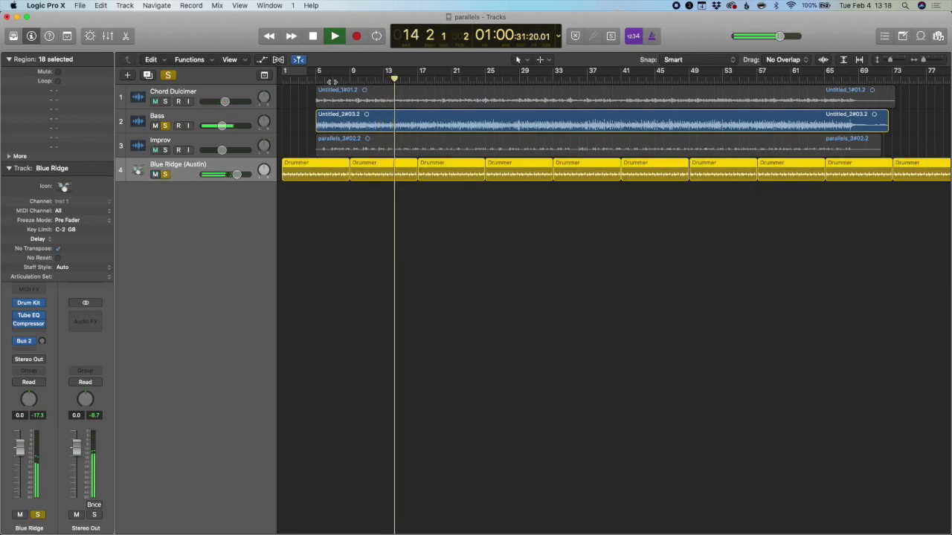
- Reopen the Bass track's amp plug-in and try the Amp Egg, Clean DI and Hi-Fi DI presets against the drums
left_click(199, 116)
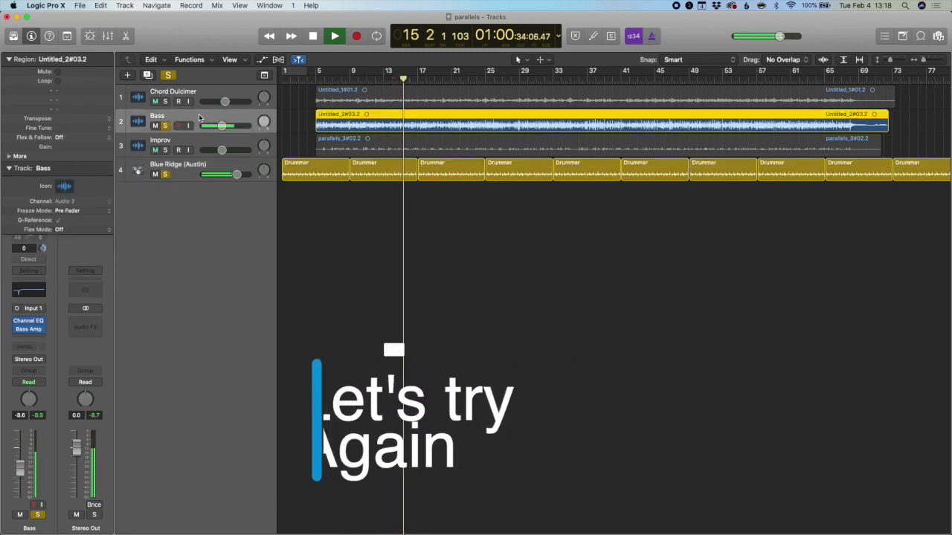
left_click(37, 328)
left_click(143, 42)
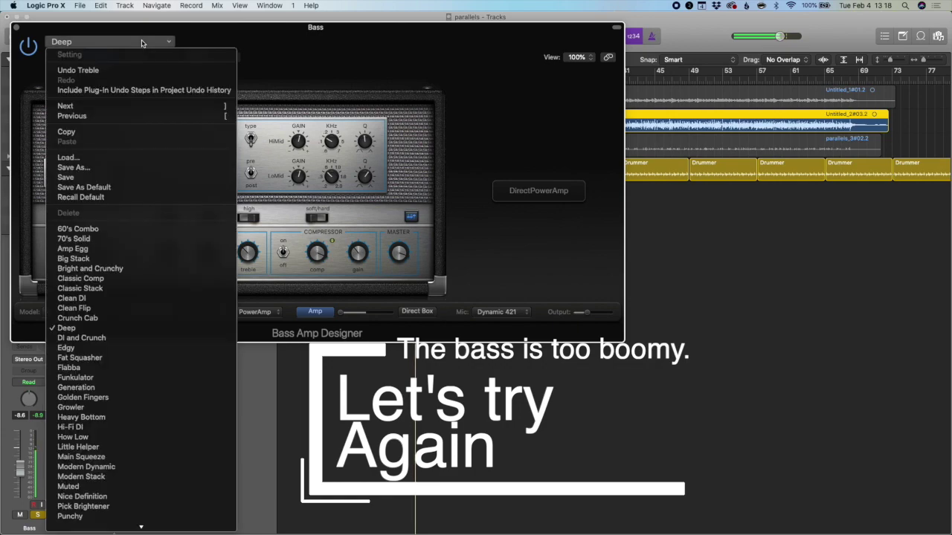
left_click(173, 249)
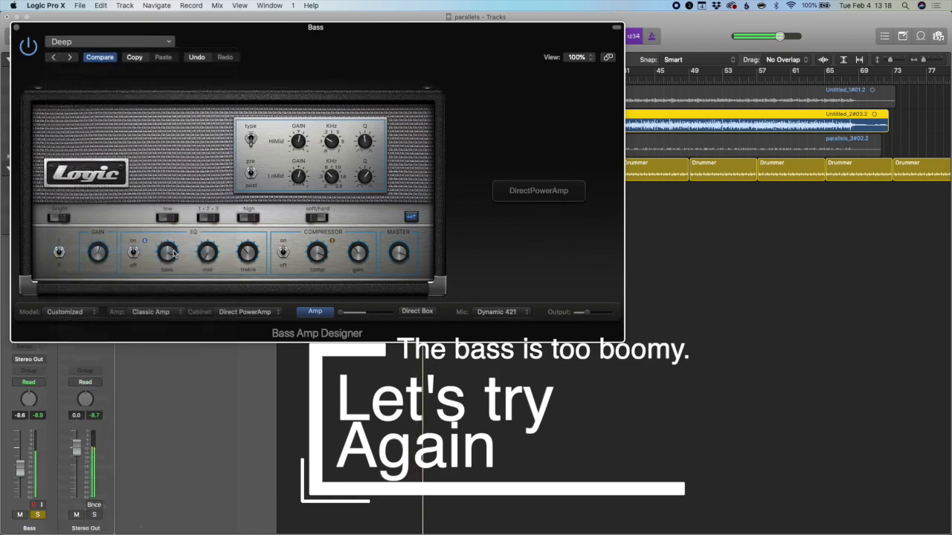
left_click(141, 41)
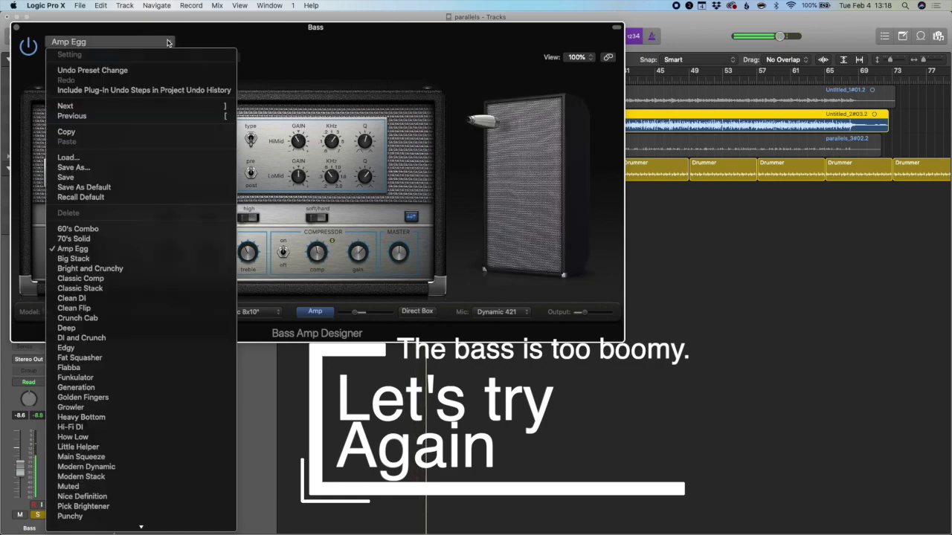
left_click(136, 298)
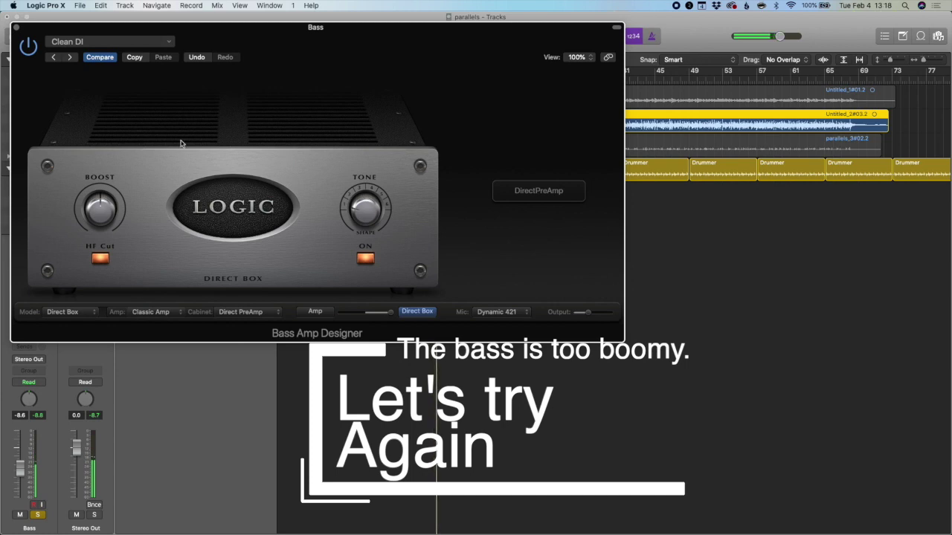
left_click(168, 42)
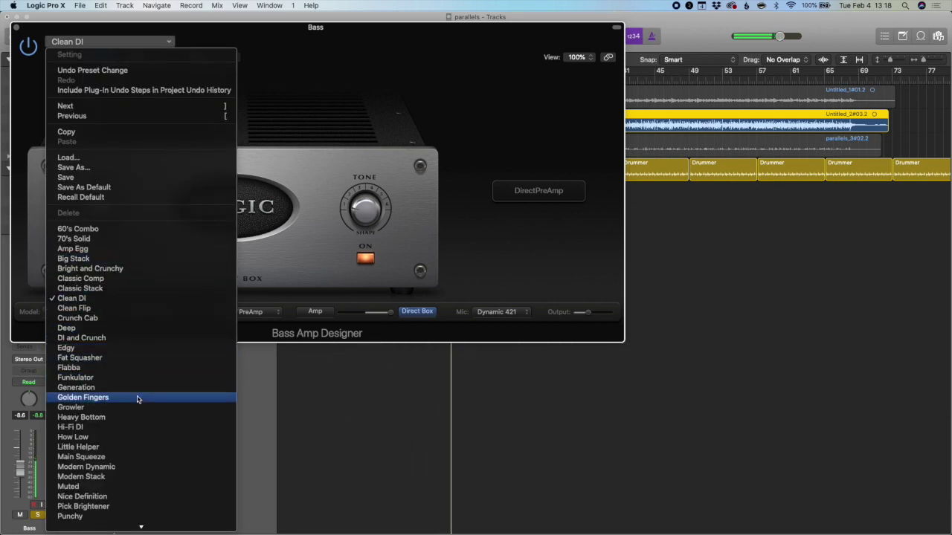
left_click(134, 428)
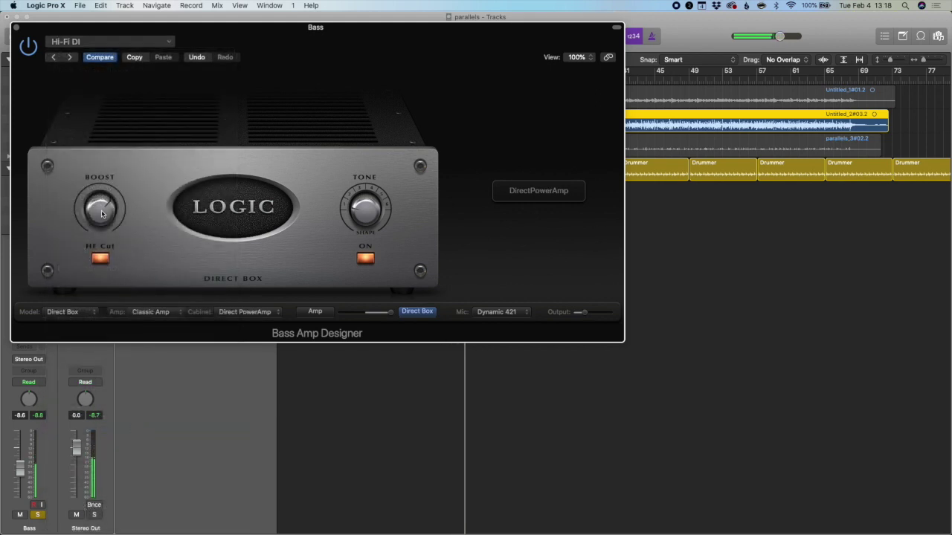
- Load the How Low preset in the Bass Amp Designer and close the plug-in
left_click(166, 42)
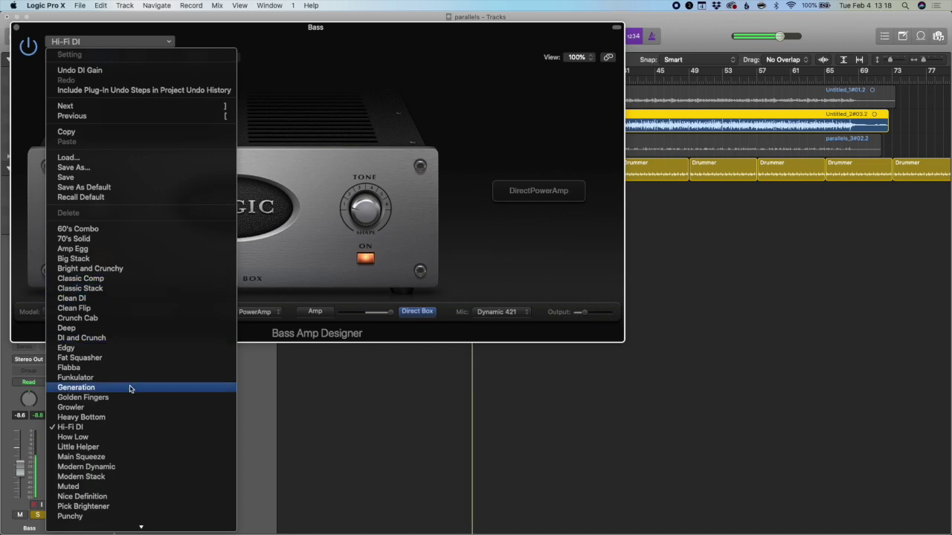
left_click(112, 437)
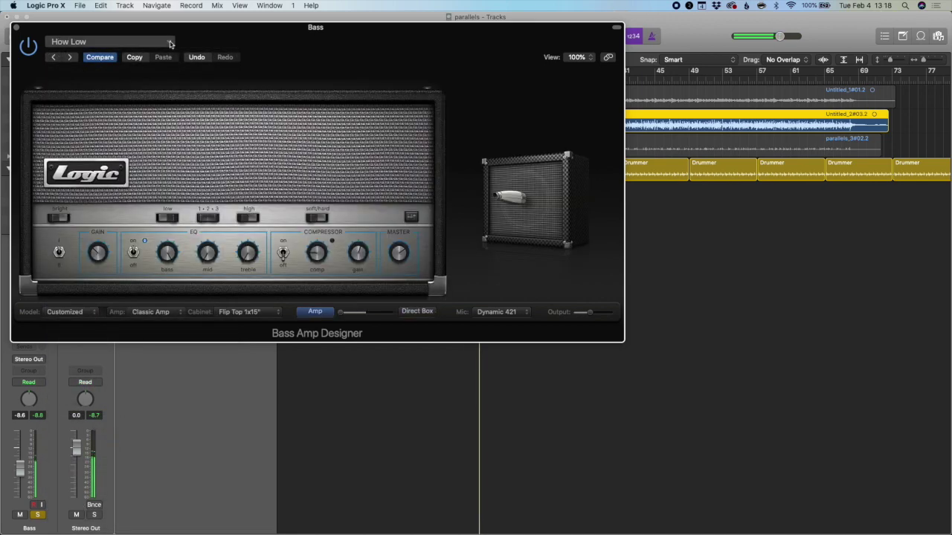
left_click(170, 42)
left_click(169, 43)
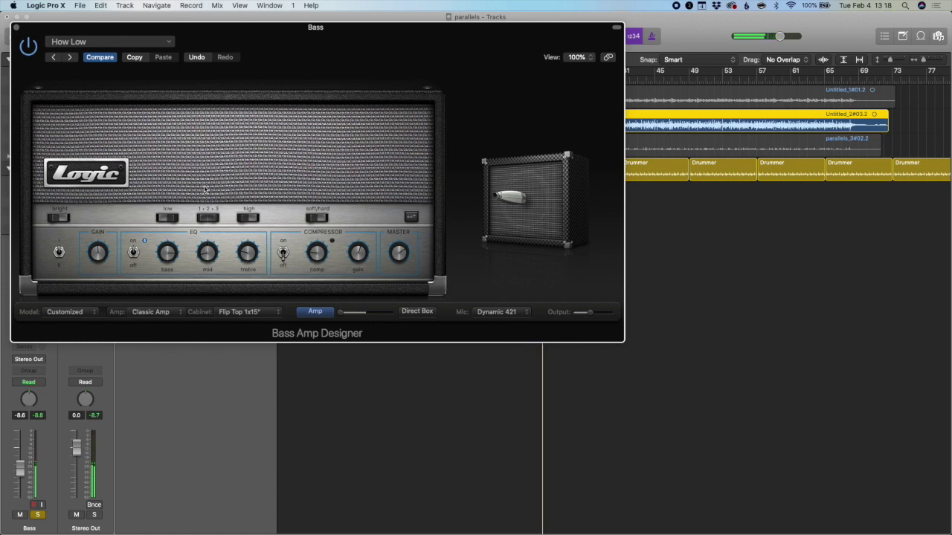
left_click(15, 27)
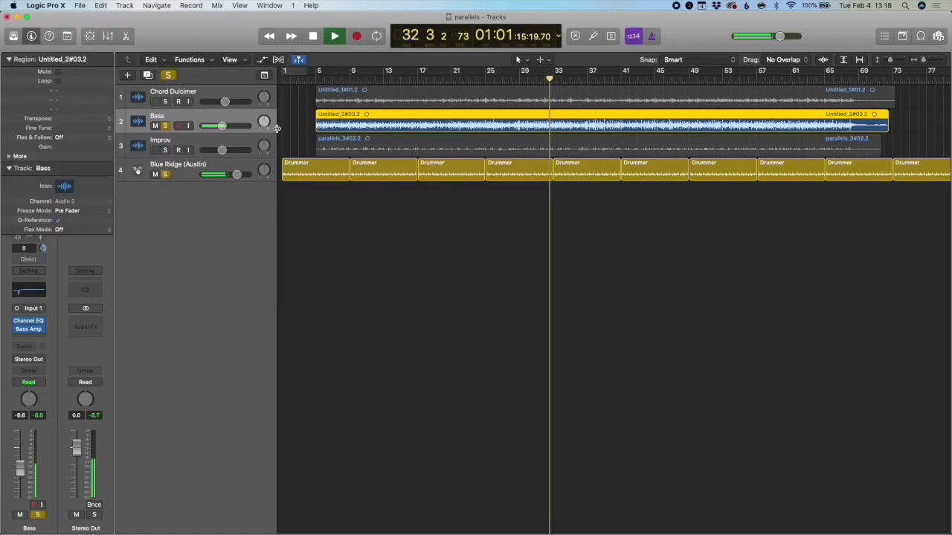
- Raise the Bass track's volume to about -7.2 dB and add Chord Dulcimer to the soloed tracks
left_click(218, 170)
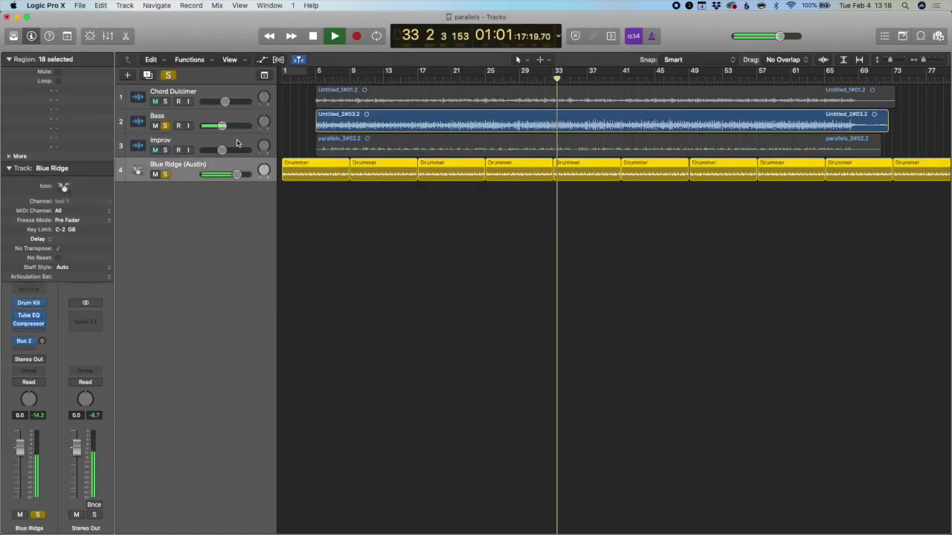
left_click_drag(222, 126, 224, 125)
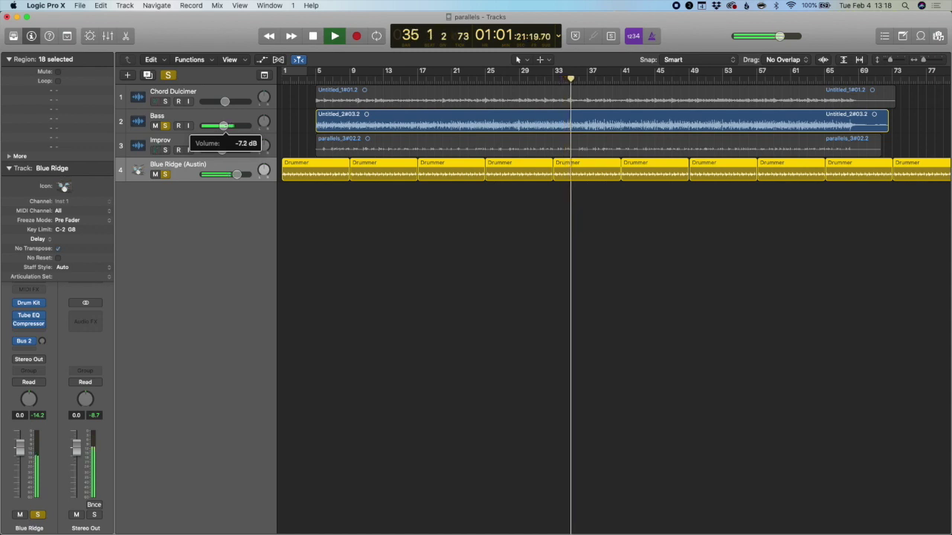
left_click_drag(224, 126, 223, 125)
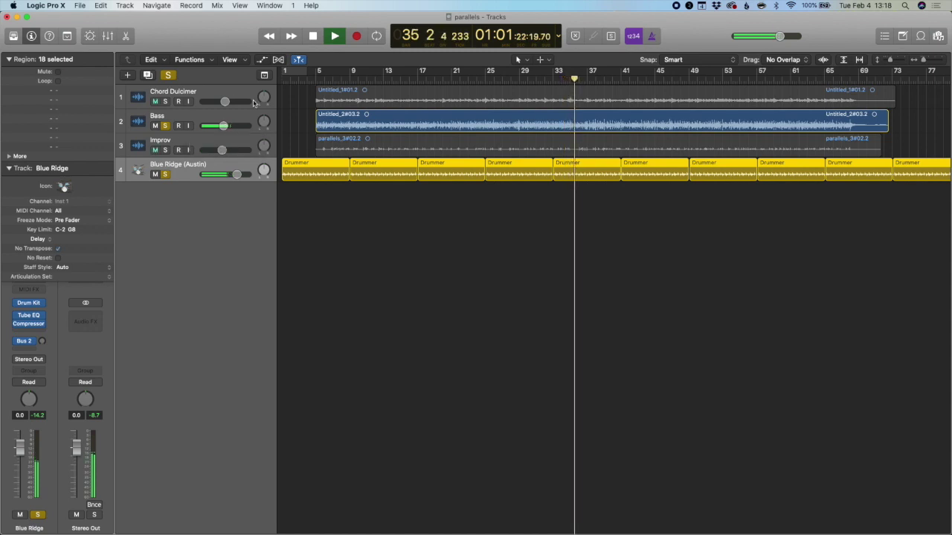
left_click(171, 101, "shift")
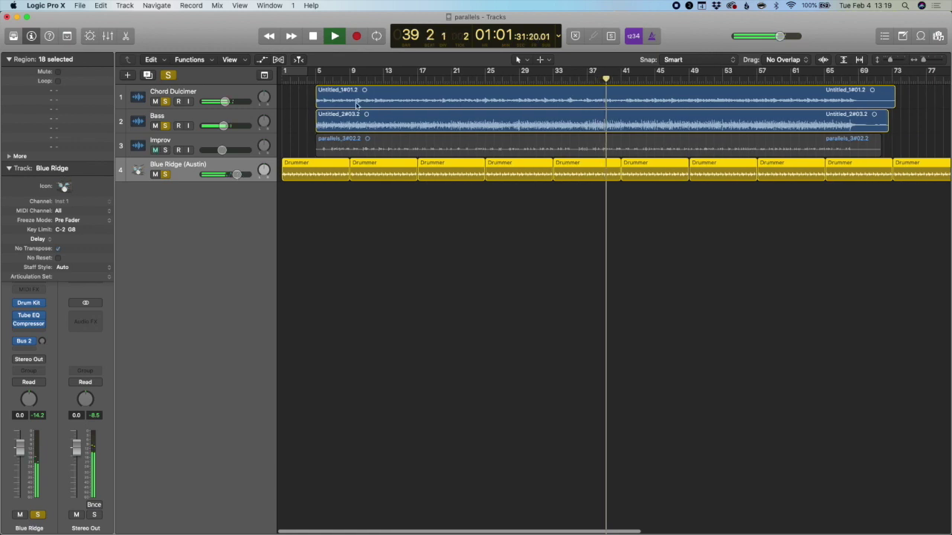
- Take Chord Dulcimer, Bass and Blue Ridge out of solo, solo the Improv track alone, and add a Channel EQ to it
left_click(195, 145)
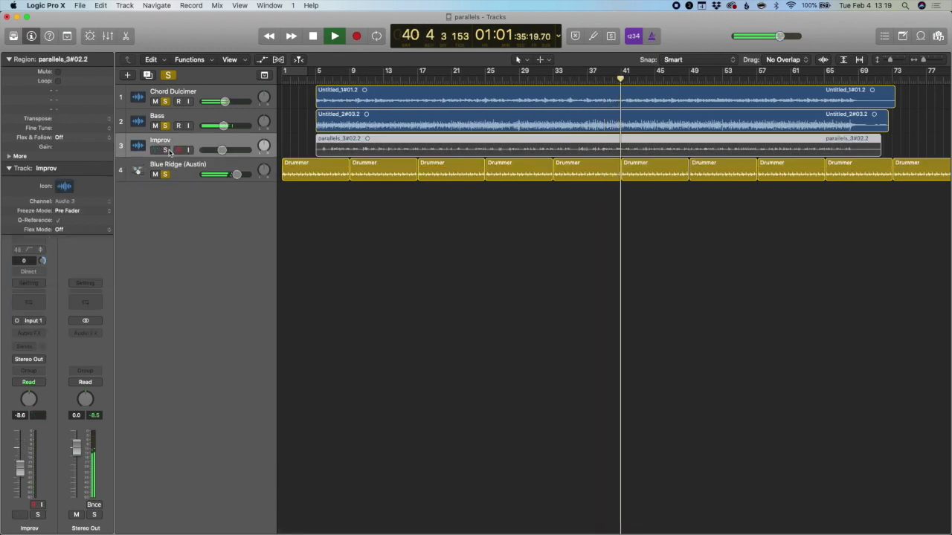
left_click(165, 101)
left_click(165, 125)
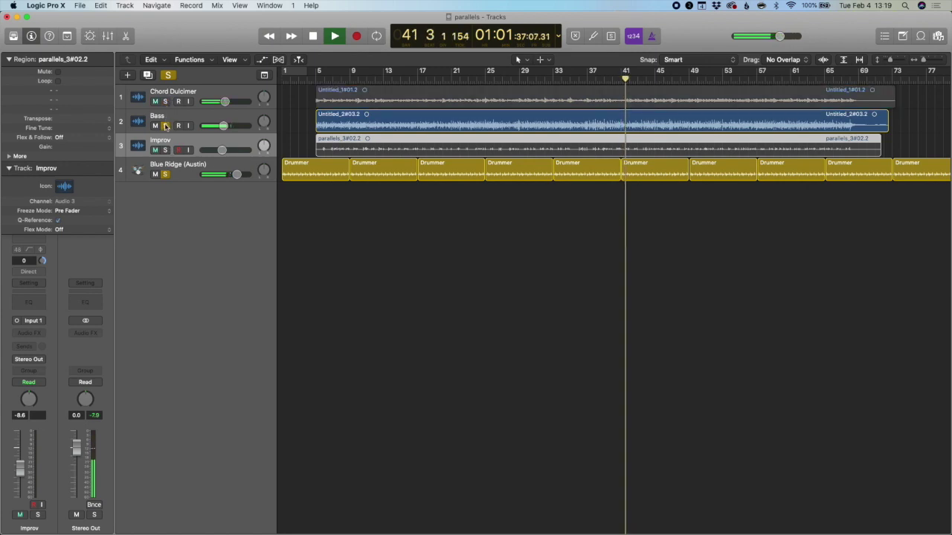
left_click(165, 174)
left_click(165, 149)
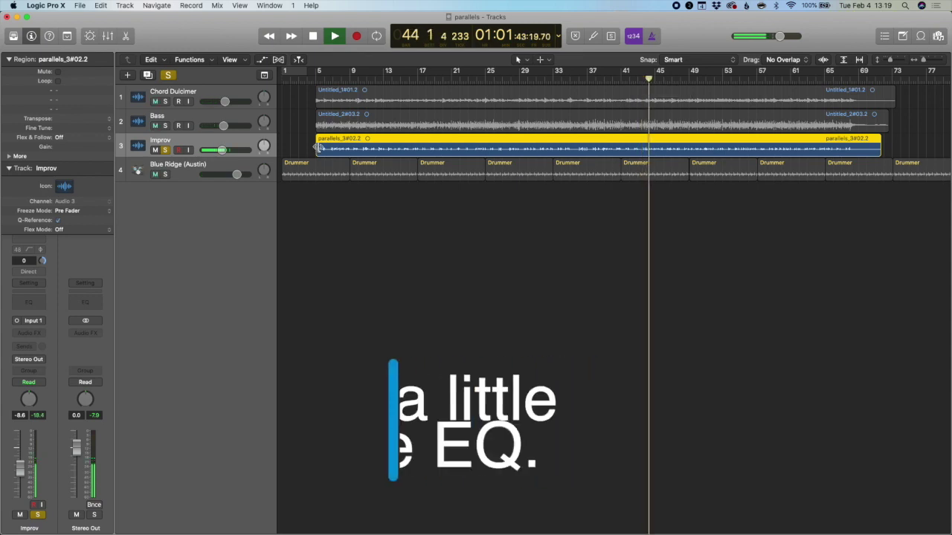
left_click(31, 304)
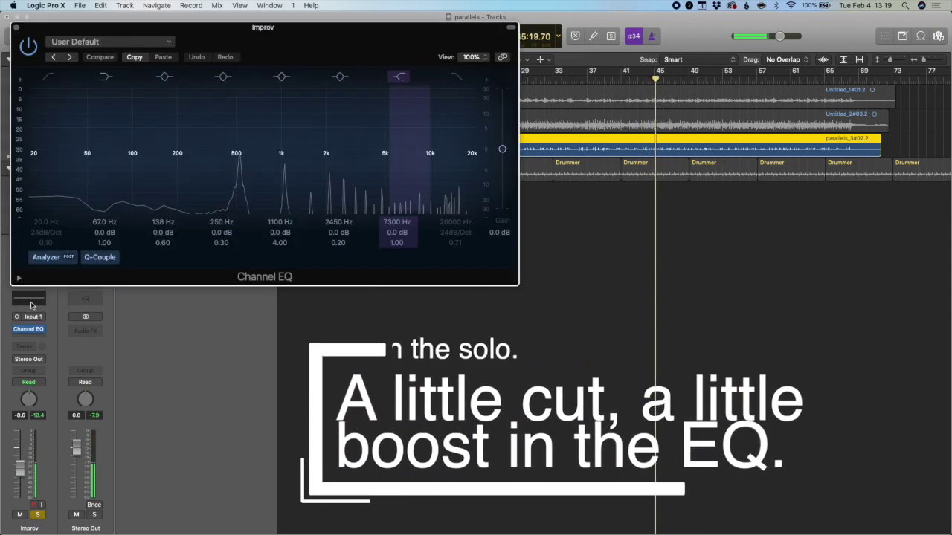
- Enable the low-cut band in the Improv track's Channel EQ, raise its cutoff to about 390 Hz, and close the EQ
left_click(47, 76)
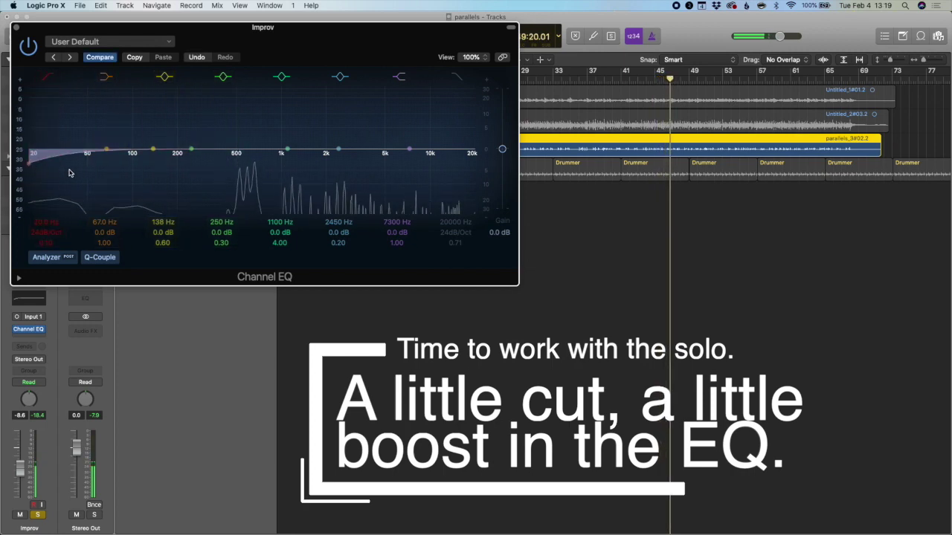
left_click_drag(32, 170, 239, 227)
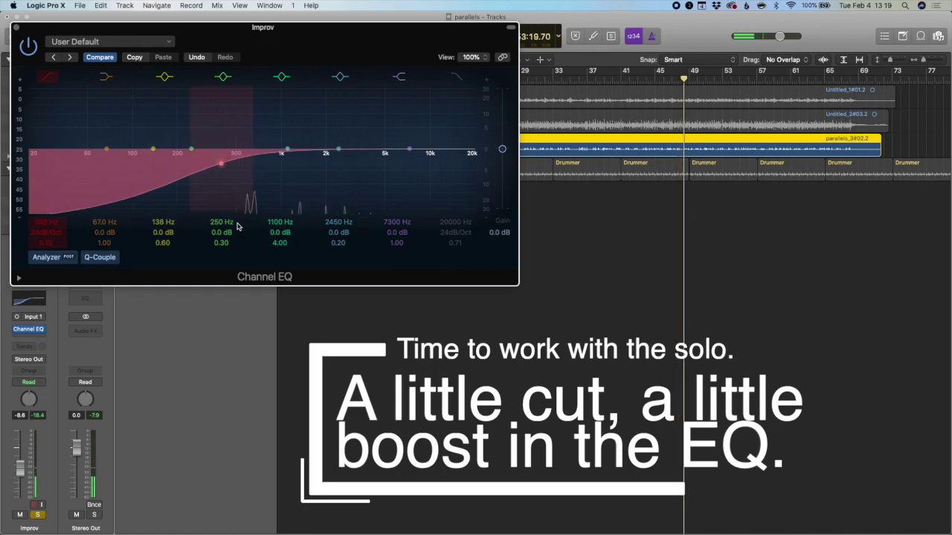
left_click(16, 29)
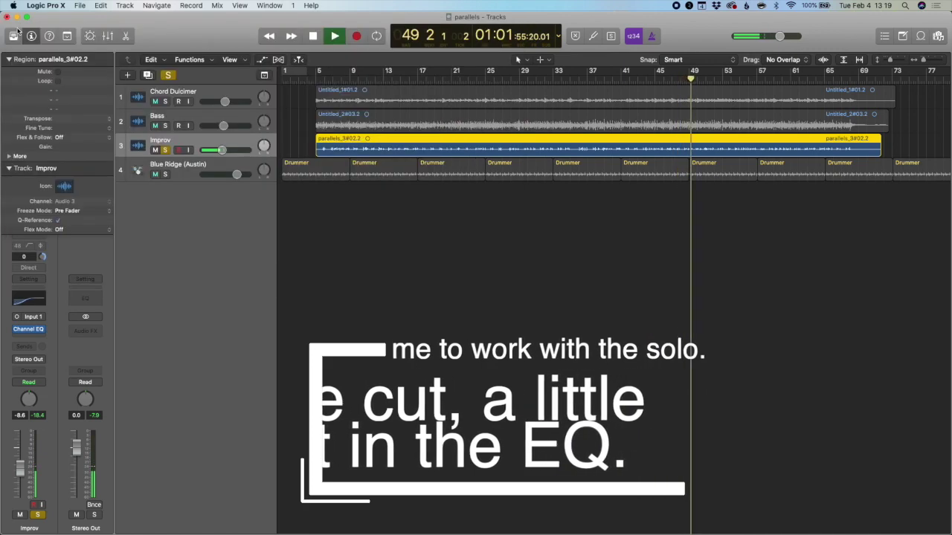
- Add a Space Designer reverb after the Channel EQ on the Improv track
left_click(32, 341)
mouse_move(55, 374)
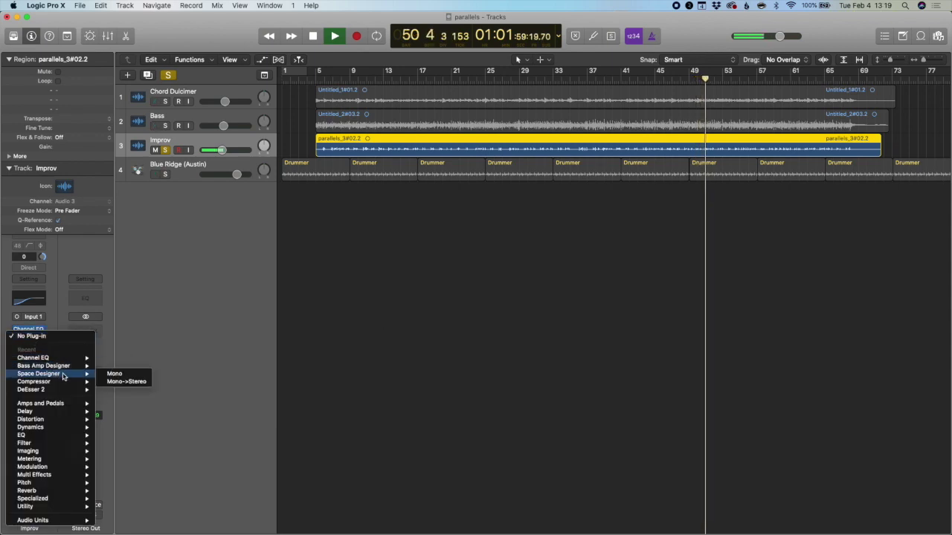
left_click(131, 376)
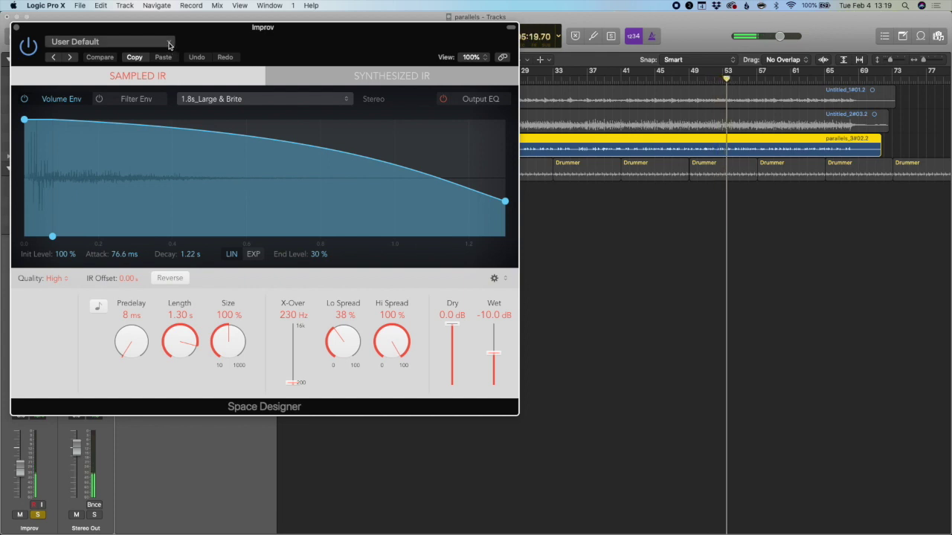
- Try the 0.7s Vocal Ambience small plate preset, shortening its volume envelope decay to 505 ms and making the decay curve fall off earlier
left_click(170, 43)
mouse_move(159, 249)
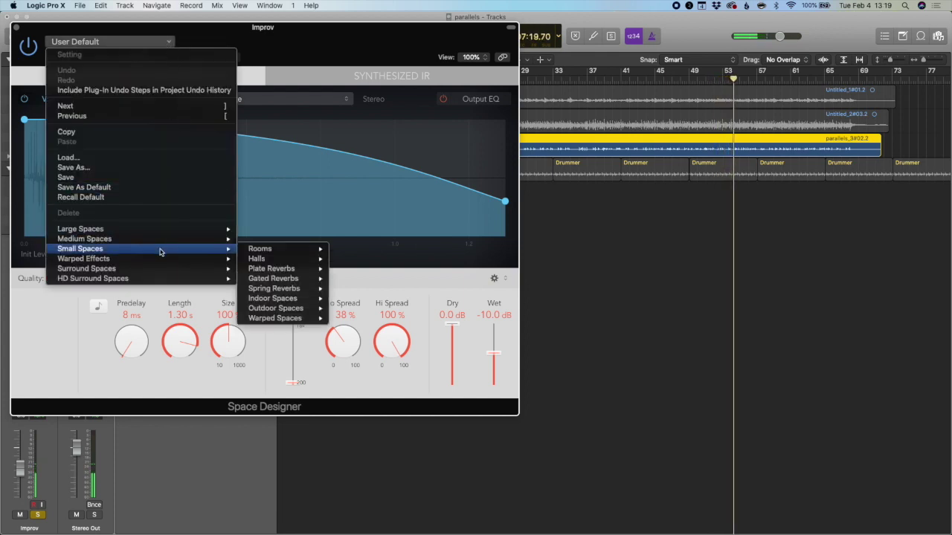
mouse_move(260, 258)
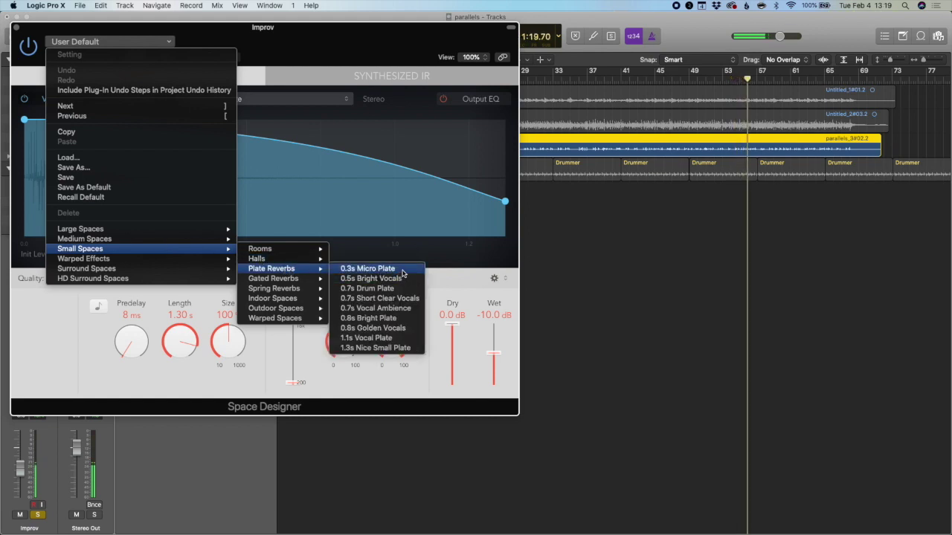
left_click(393, 308)
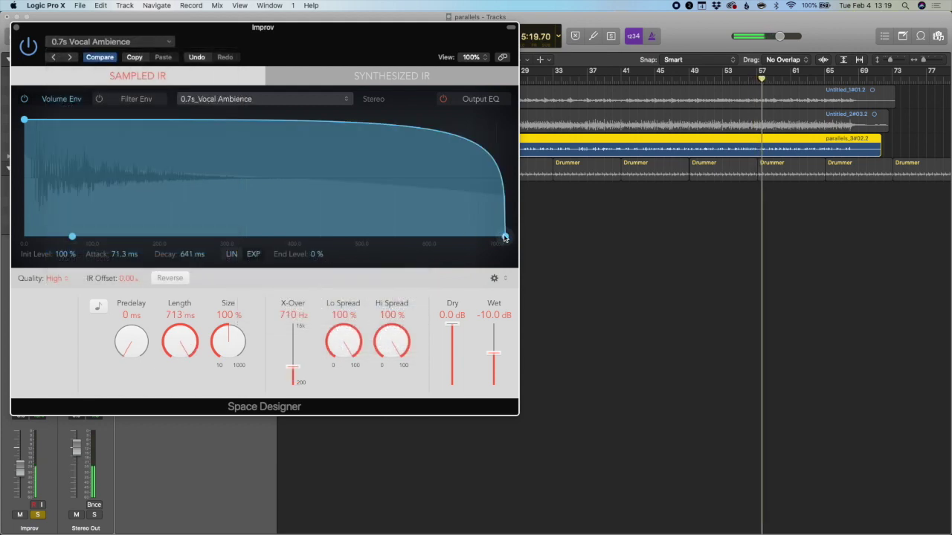
left_click_drag(504, 237, 411, 243)
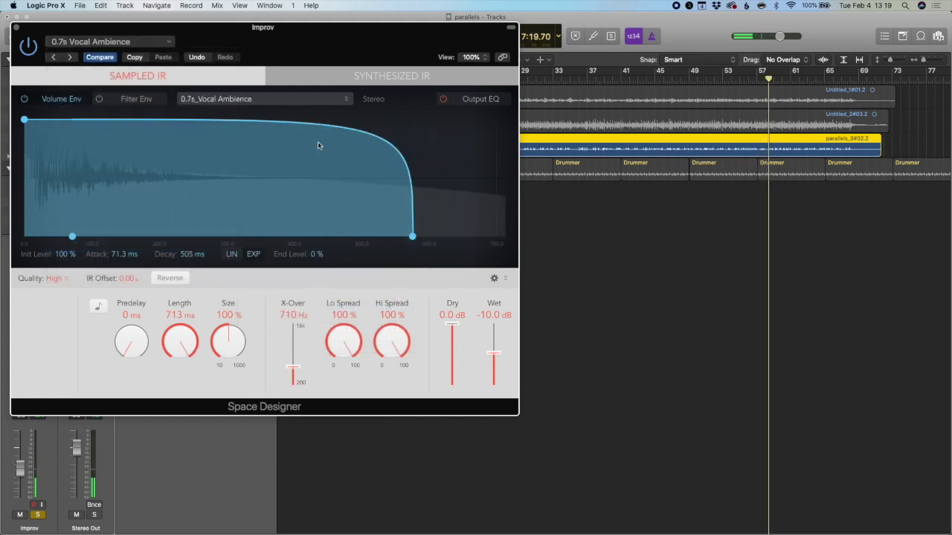
left_click_drag(314, 129, 320, 173)
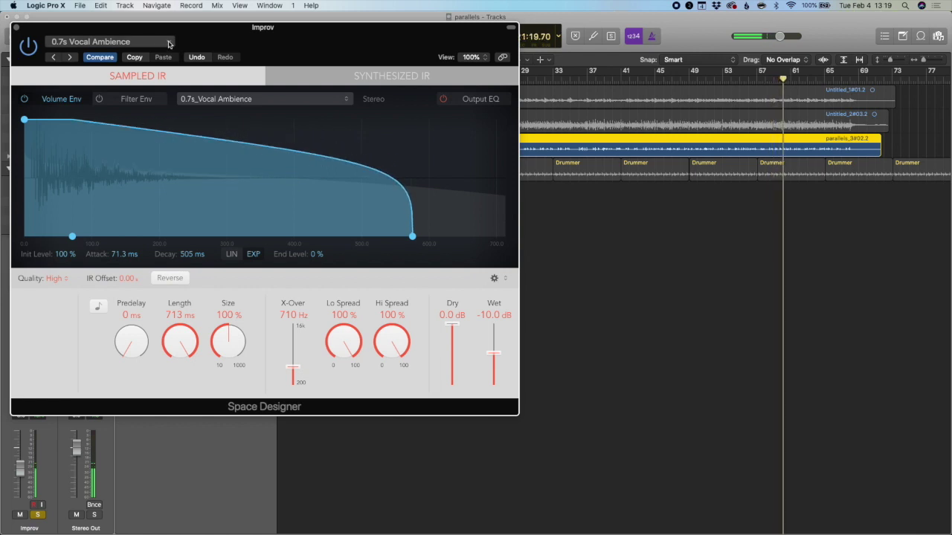
- Try the 1.6s Diffusion Hall medium space preset with the wet level at -8.2 dB and close the reverb
left_click(167, 45)
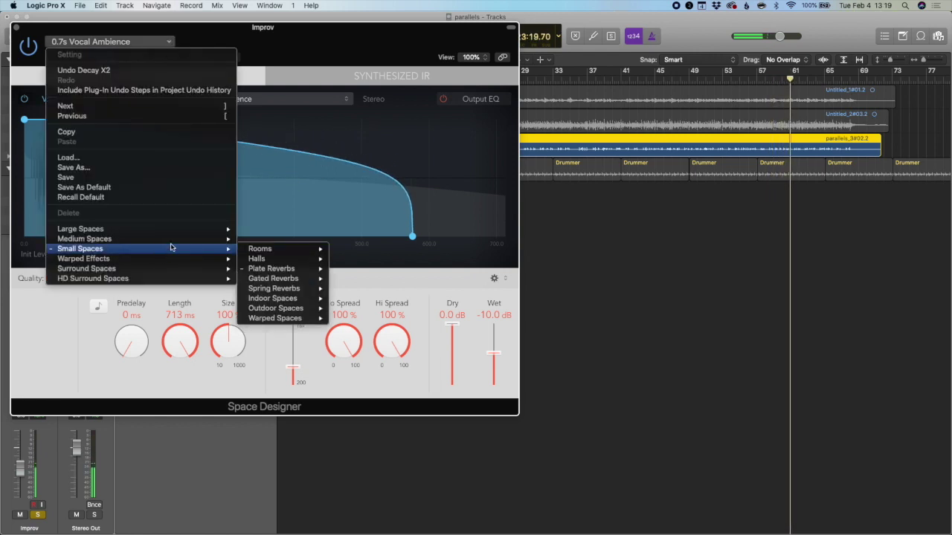
mouse_move(313, 249)
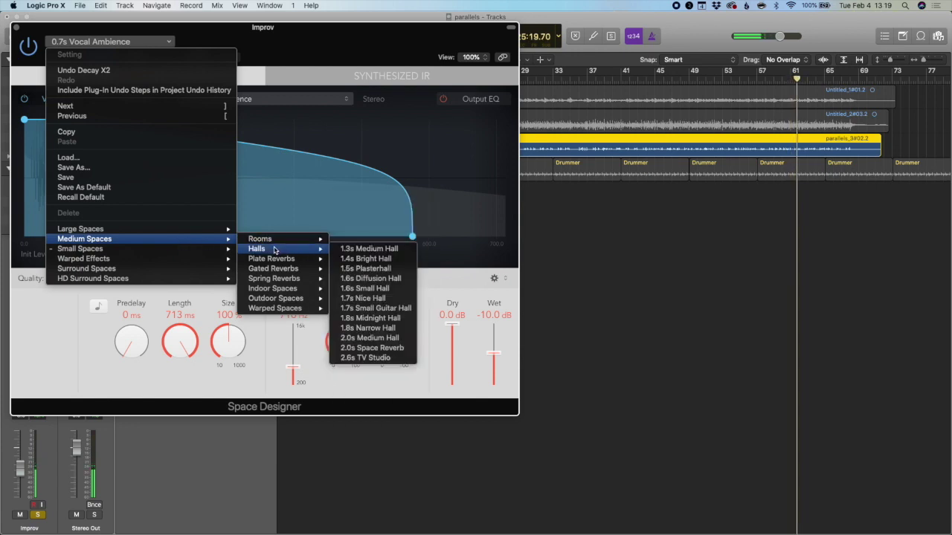
left_click(388, 279)
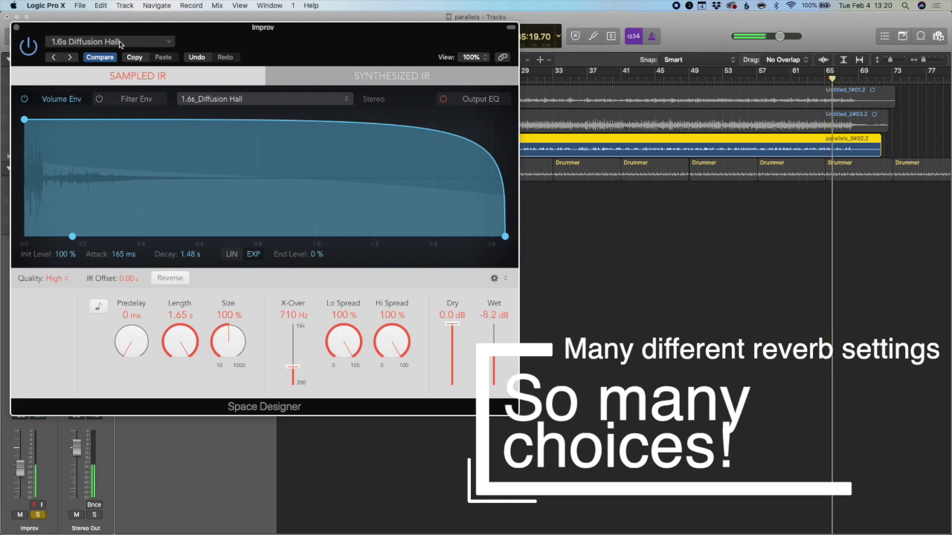
left_click(17, 29)
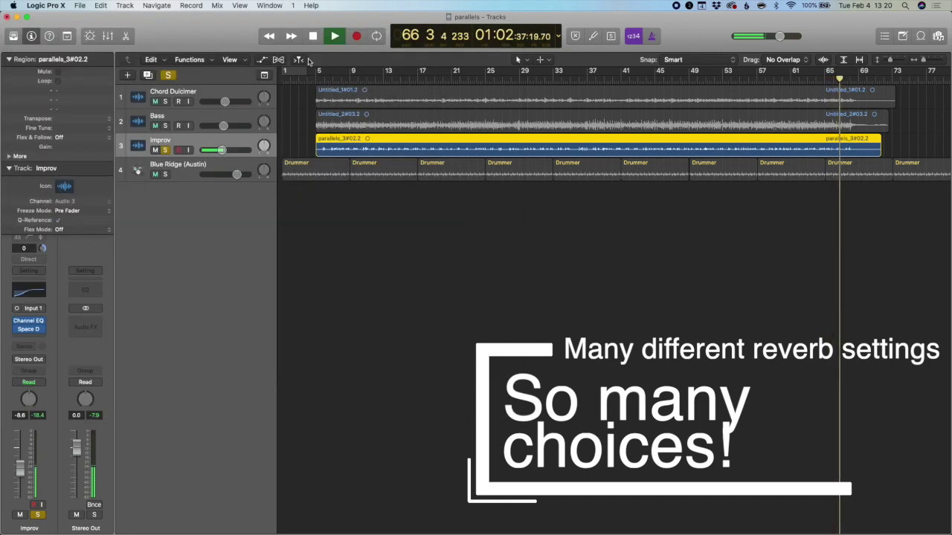
- Play the song from its beginning with Improv out of solo, and set Improv's volume to -4.4 dB and its pan to +20
key("space")
key("space")
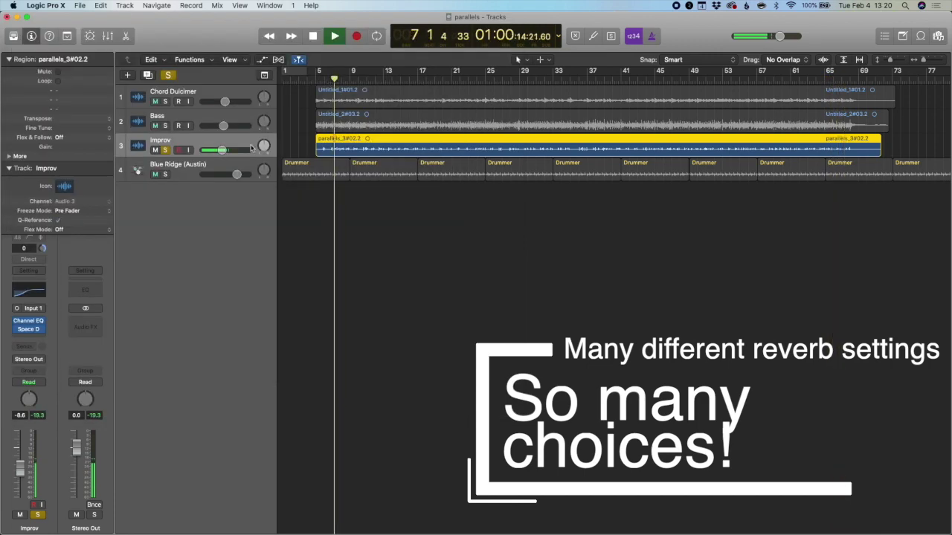
left_click(178, 102)
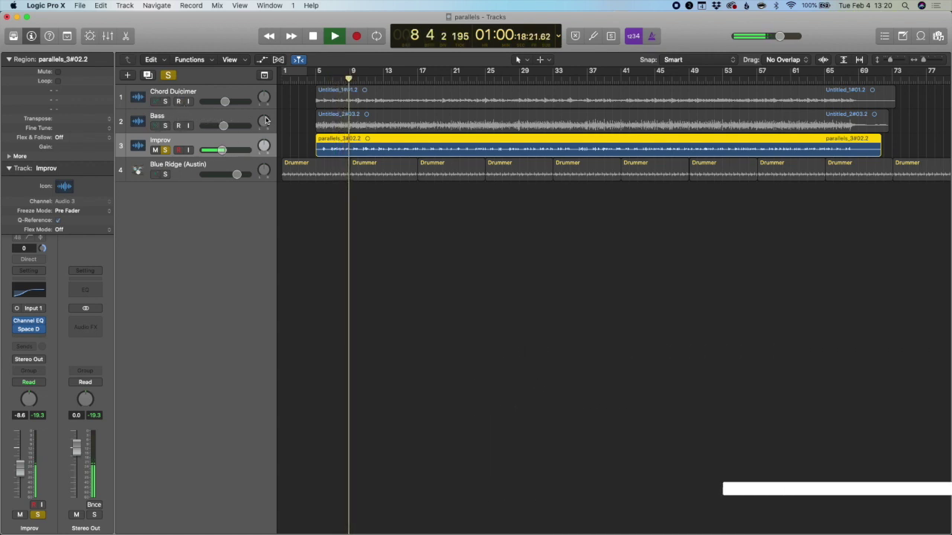
left_click(165, 149)
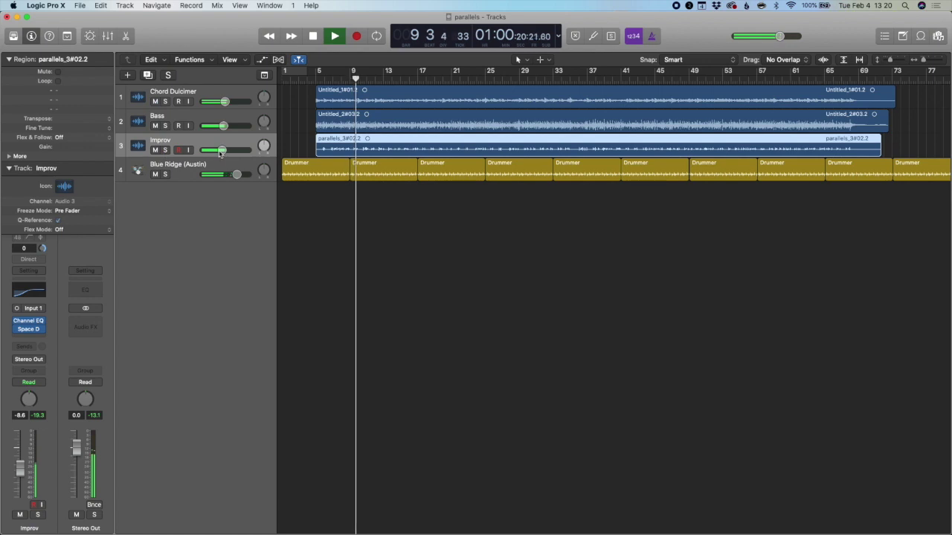
left_click_drag(221, 151, 263, 147)
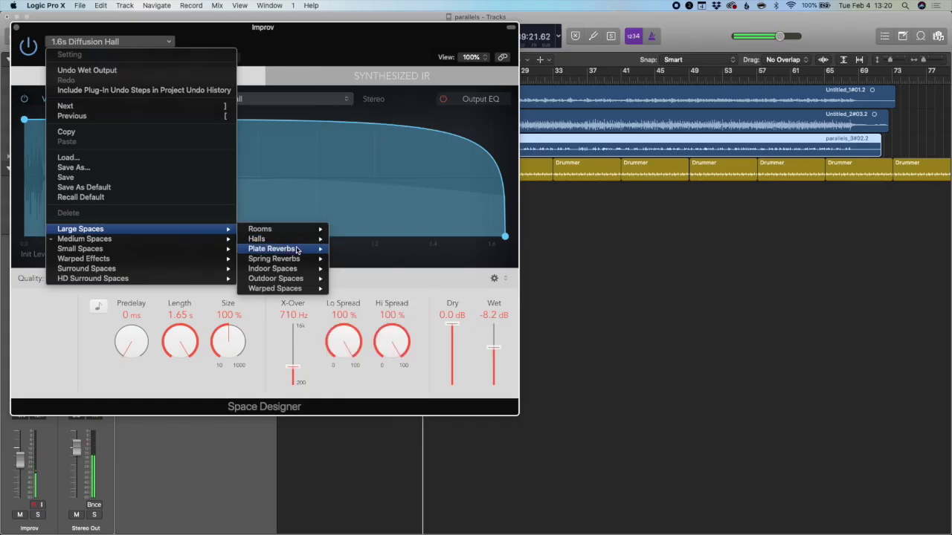
- Load the 02.0s Sustain Plate large space preset in Improv's Space Designer, lower the wet level to -13.5 dB, and close the plug-in
mouse_move(296, 250)
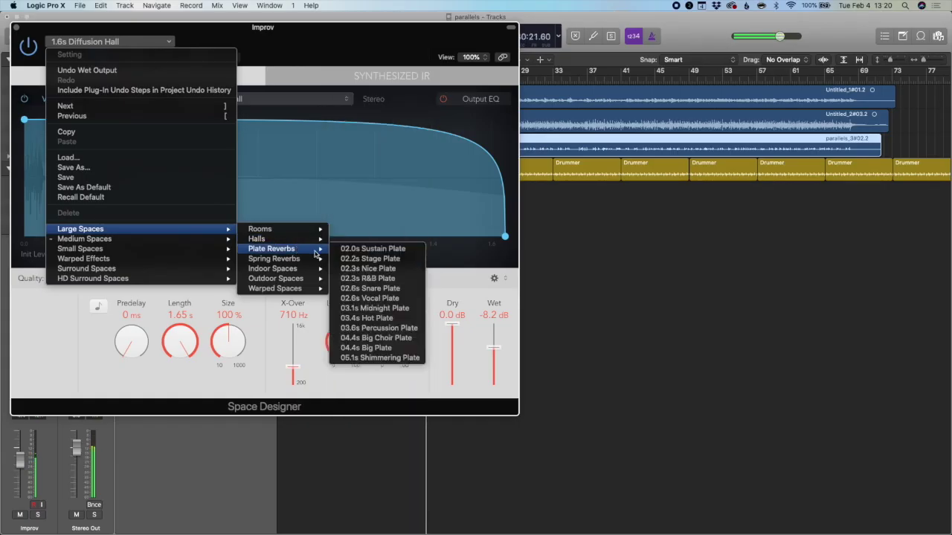
left_click(353, 251)
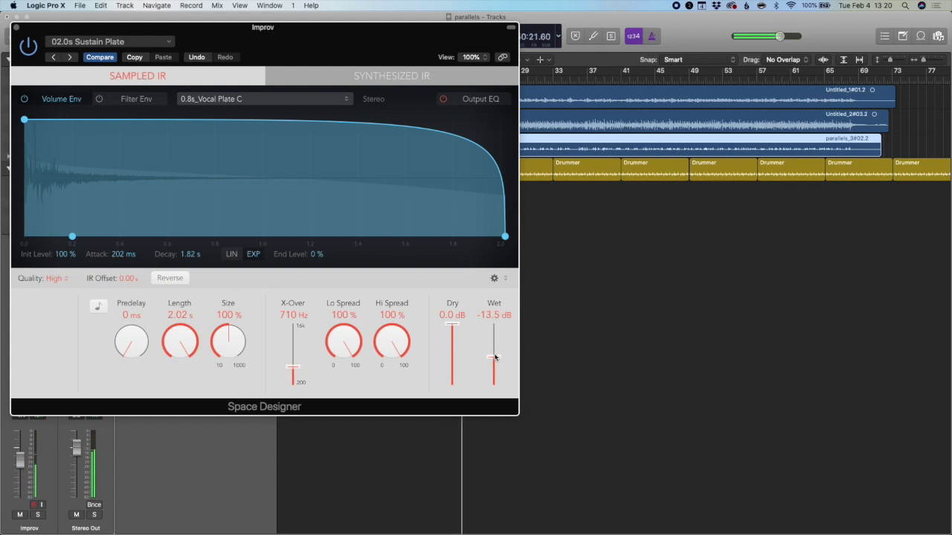
left_click(18, 28)
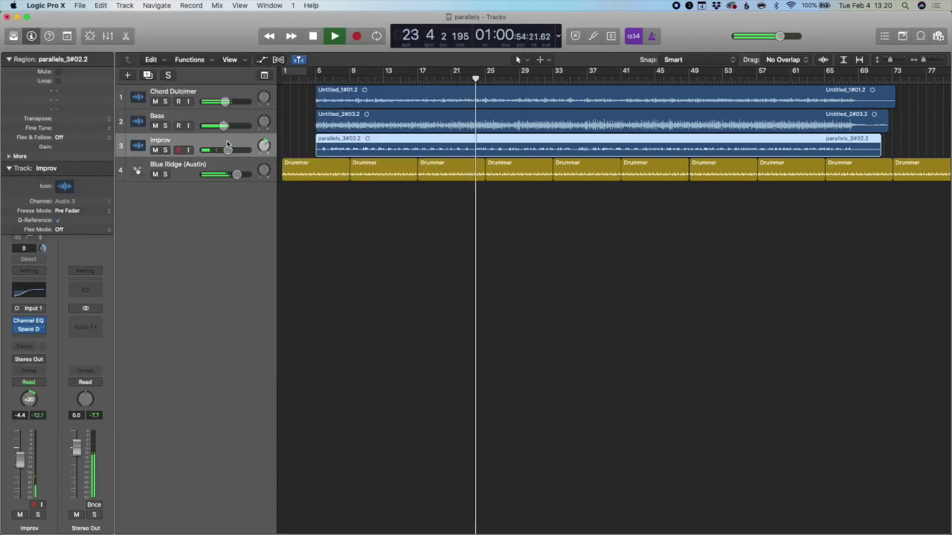
- Examine the Channel EQ analyzers of Chord Dulcimer and Improv in turn to compare the frequency ranges the two parts occupy
left_click(200, 95)
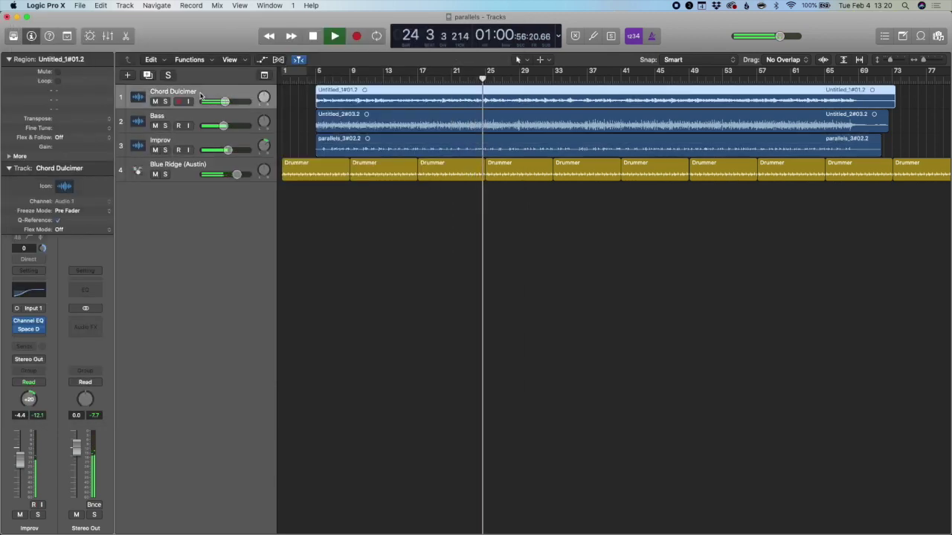
left_click(29, 290)
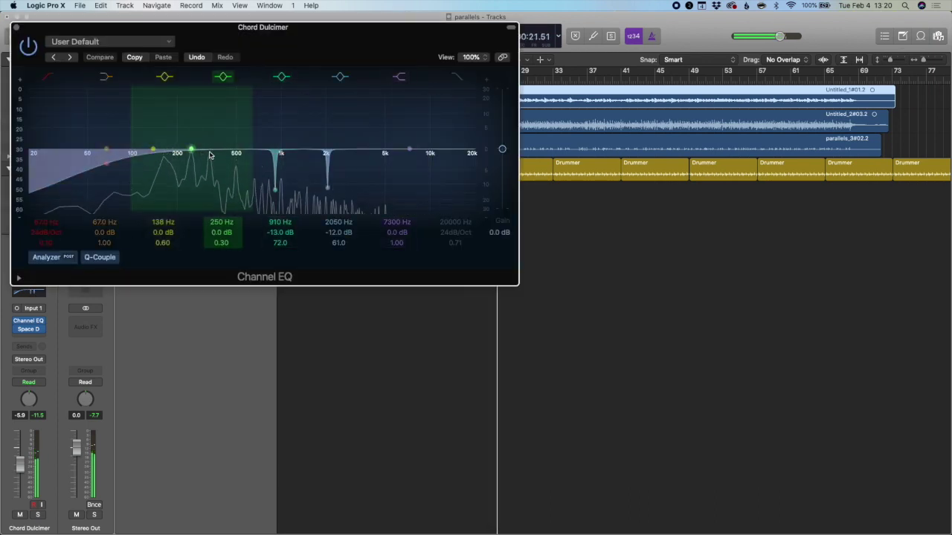
left_click(15, 27)
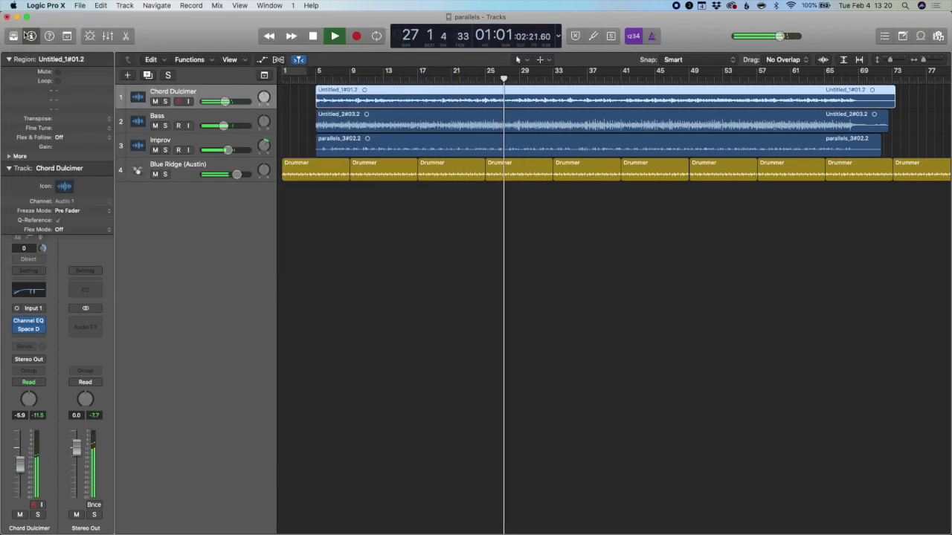
left_click(191, 144)
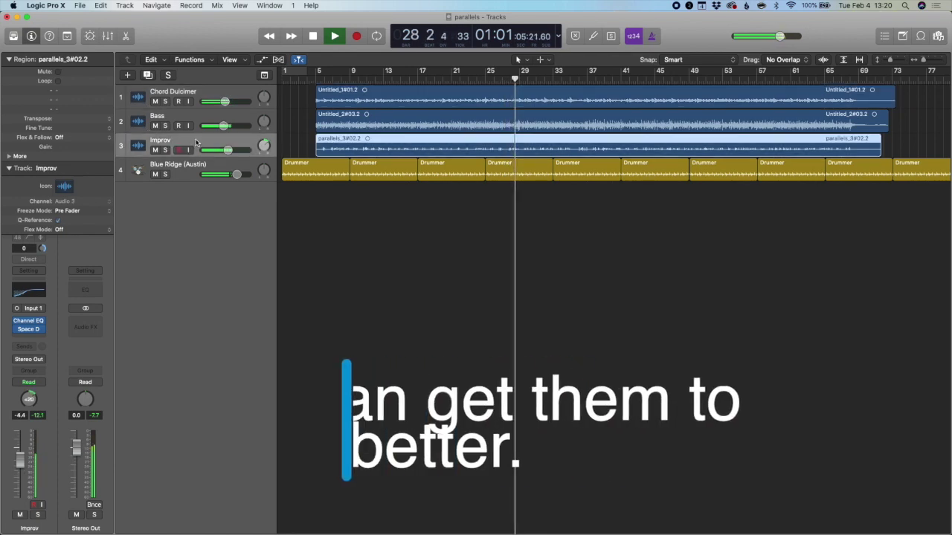
left_click(35, 294)
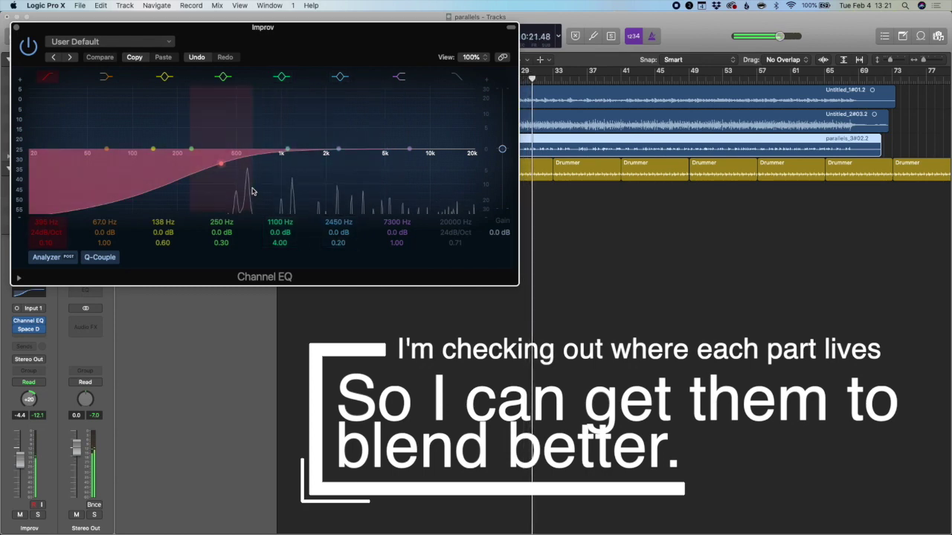
left_click(16, 29)
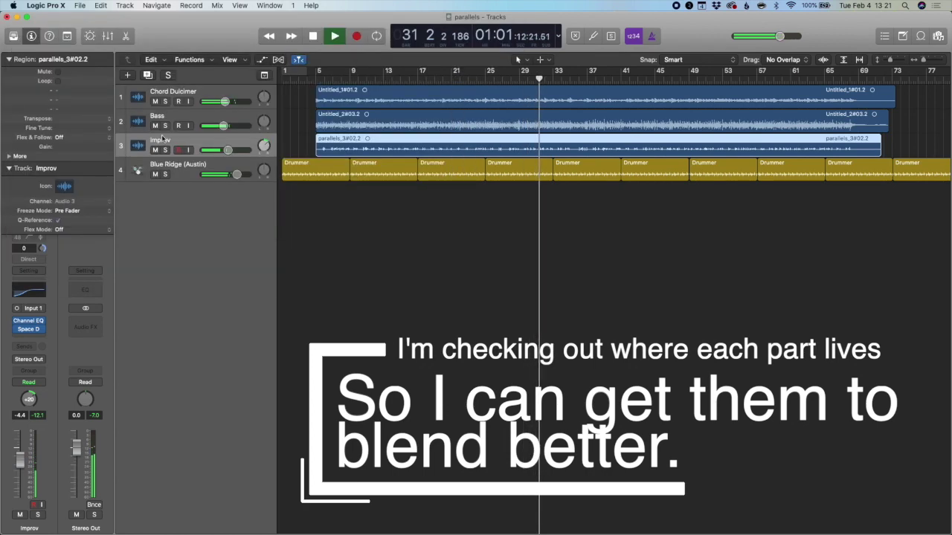
- Cut the Chord Dulcimer's Channel EQ by 3.5 dB at 1380 Hz with a Q of 1.20, and close the EQ
left_click(197, 108)
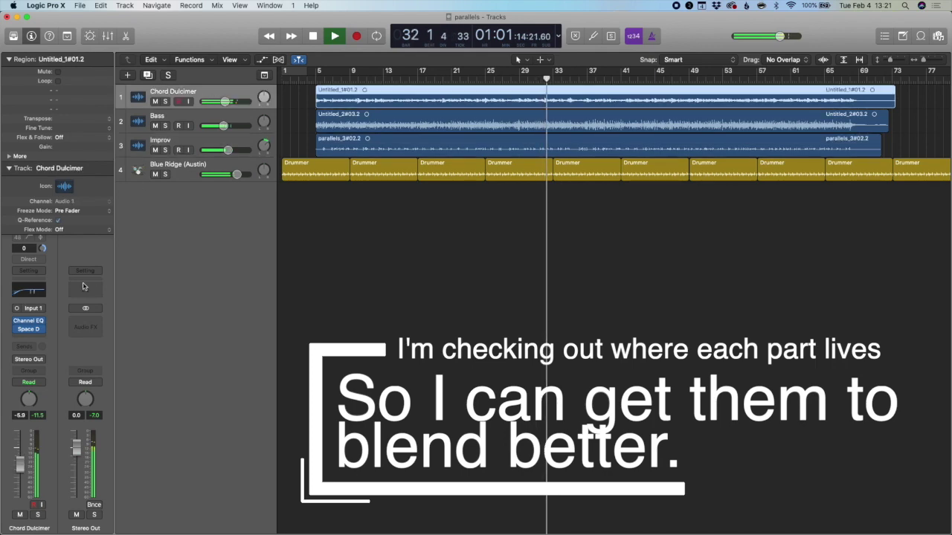
left_click(28, 324)
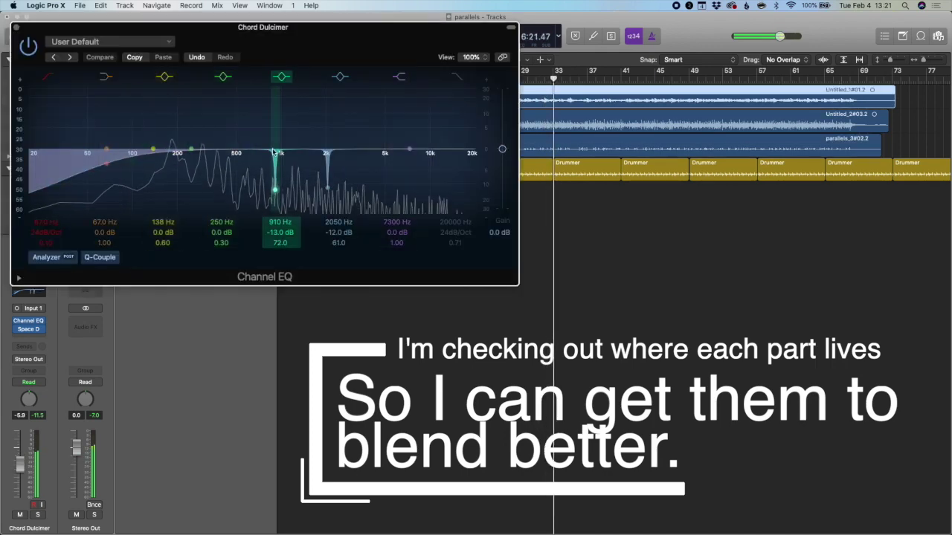
left_click_drag(152, 151, 312, 161)
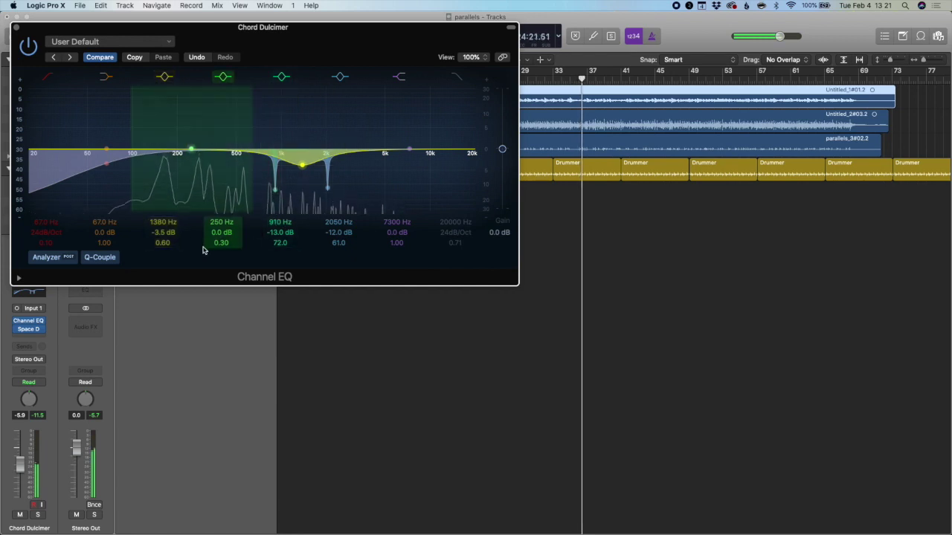
mouse_move(162, 243)
left_mouse_down()
mouse_move(162, 255)
mouse_move(162, 238)
left_mouse_up()
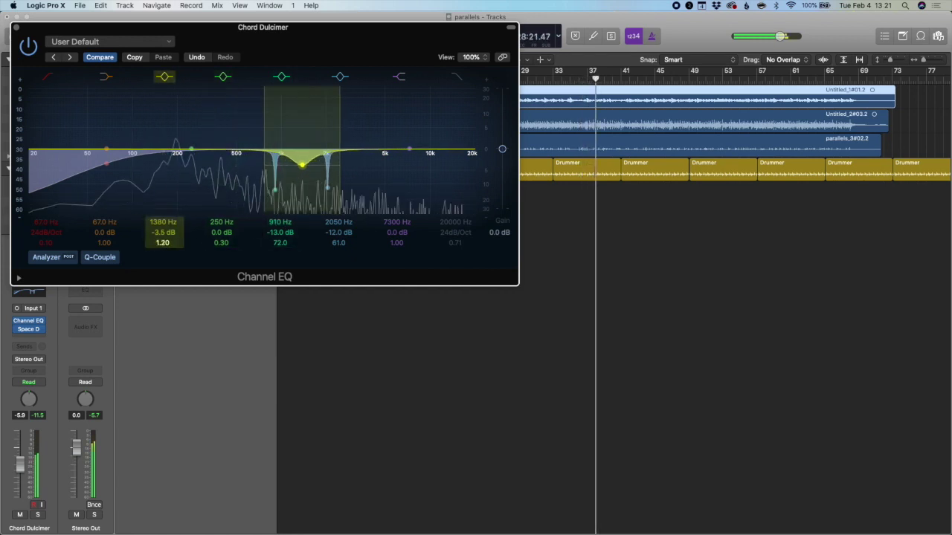
left_click(35, 40)
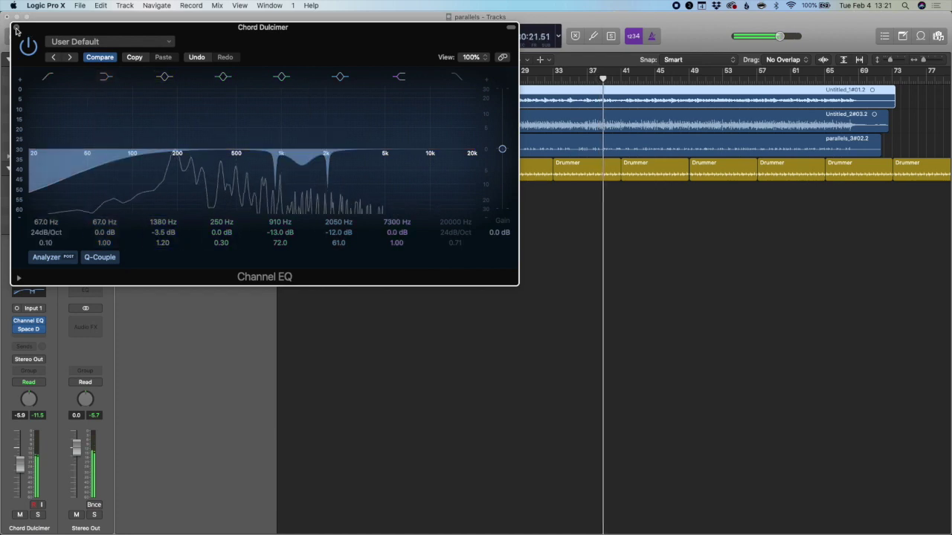
left_click(15, 27)
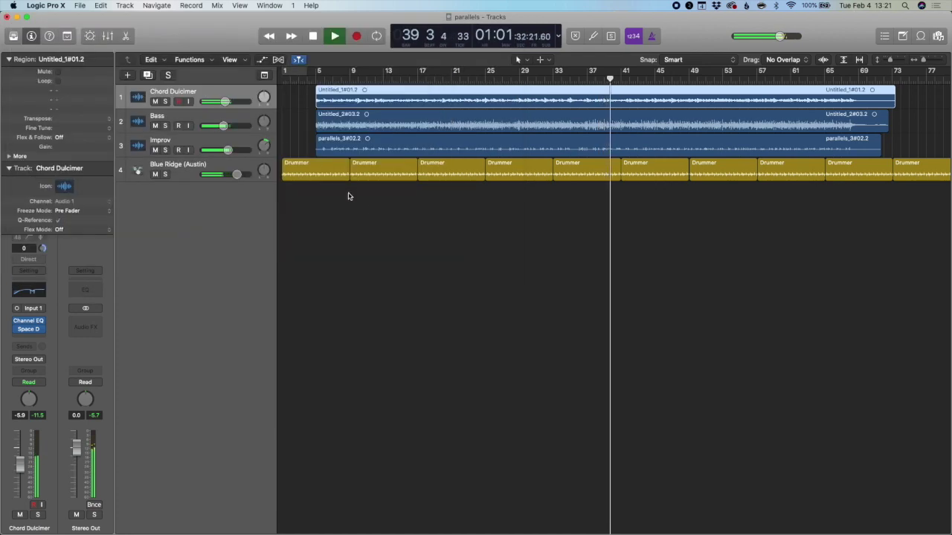
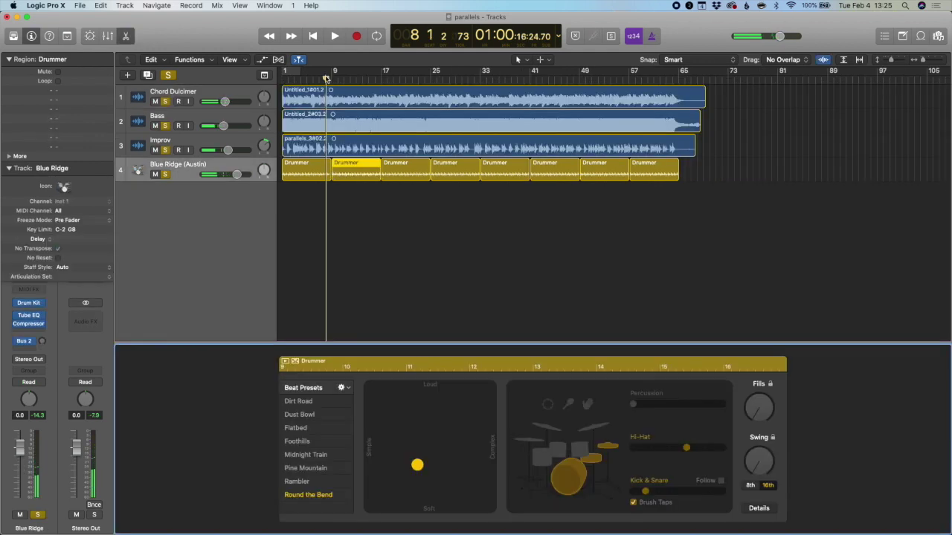
- Move the playhead to the start of bar 9
left_click_drag(325, 79, 332, 79)
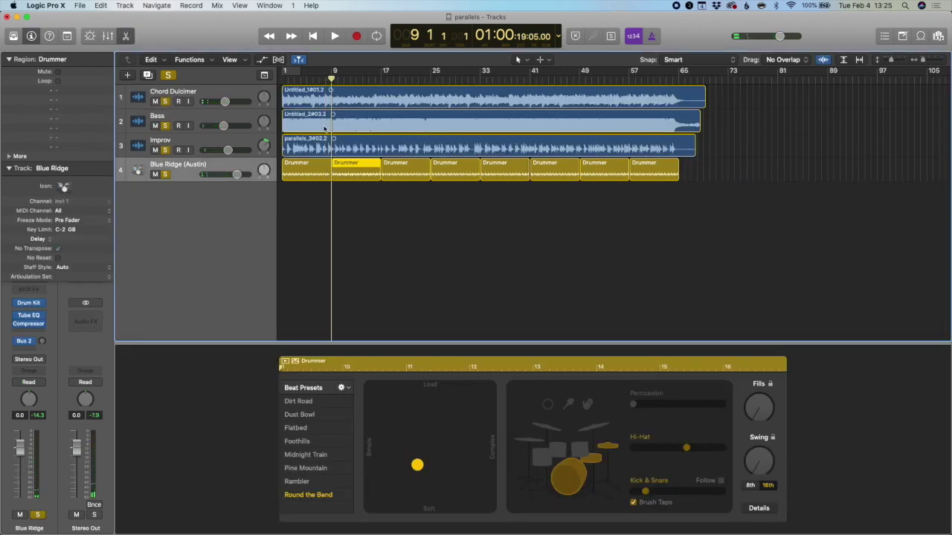
- Raise the Fills amount slightly, to about a quarter, for the first Drummer region covering bars 1 to 8
left_click(325, 170)
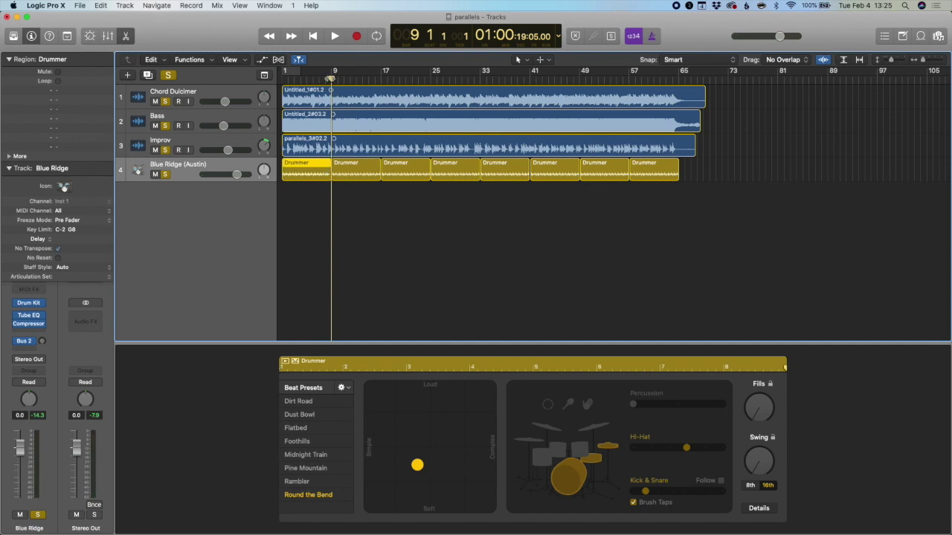
left_click_drag(332, 78, 325, 79)
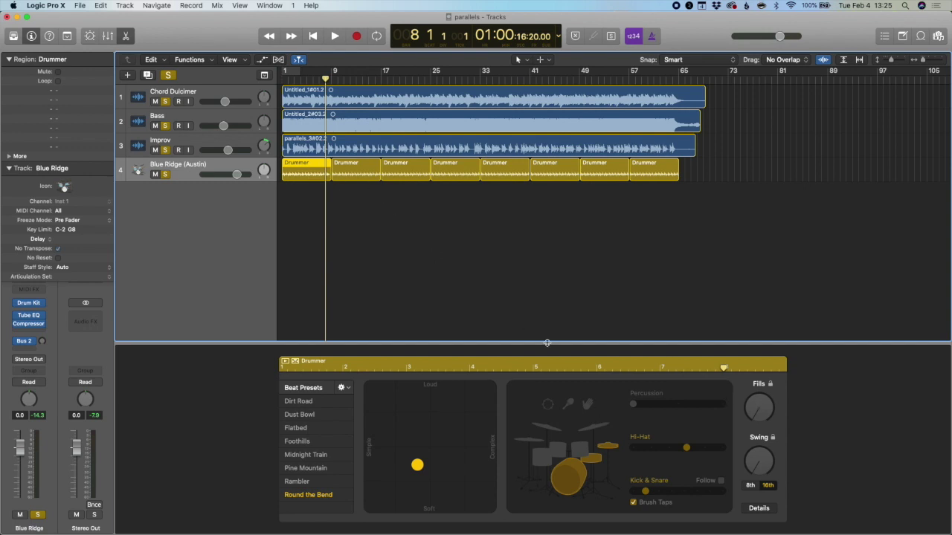
left_click_drag(762, 411, 759, 386)
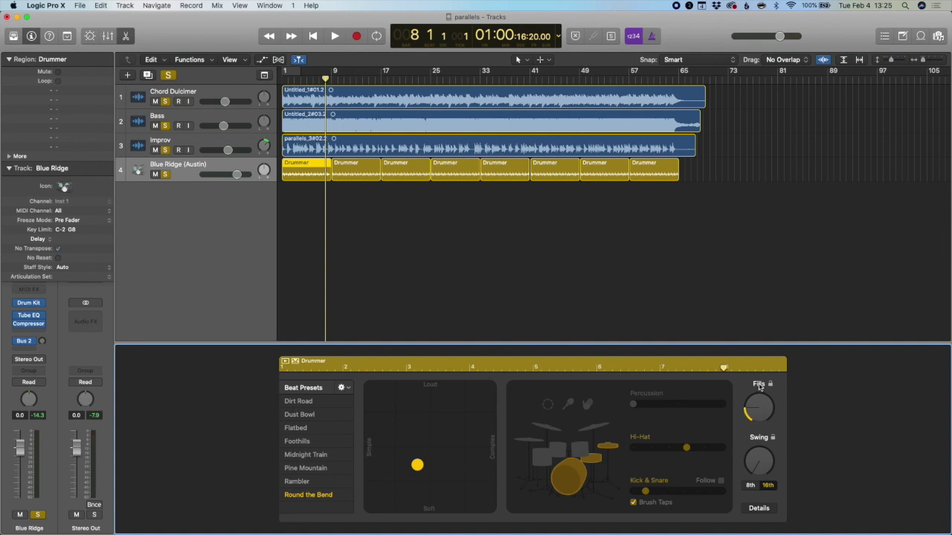
- Play the transition into bar 9 to check the drum fill at the end of the first region
left_click(313, 77)
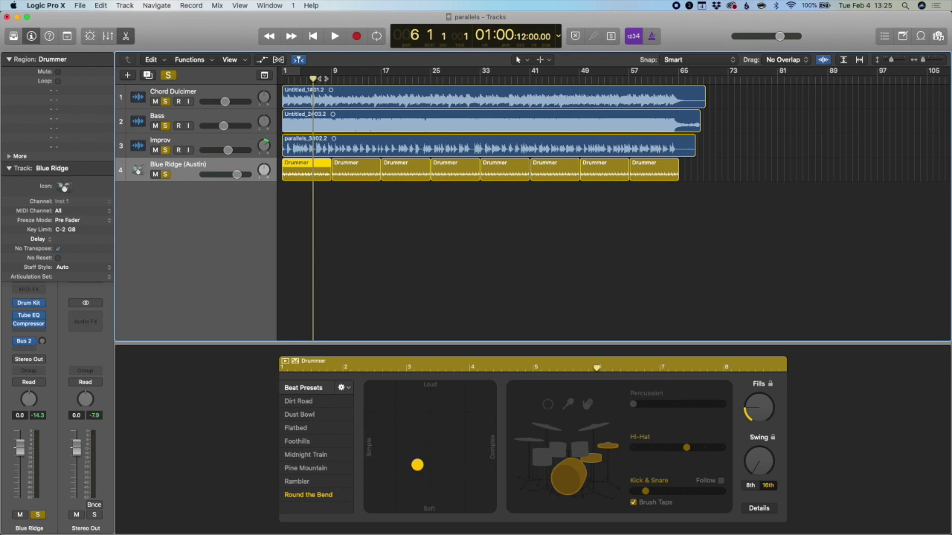
left_click(324, 77)
left_click_drag(924, 61, 932, 65)
key("space")
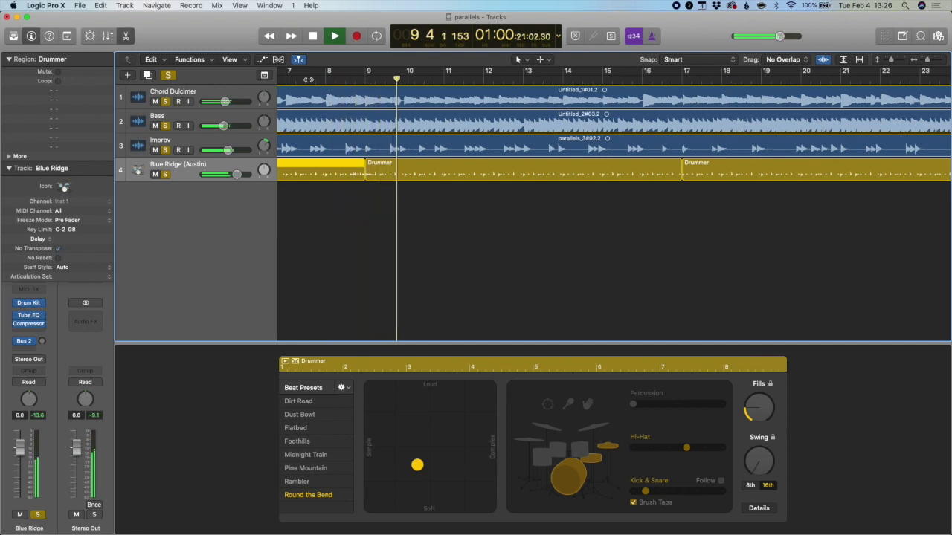
left_click(301, 80)
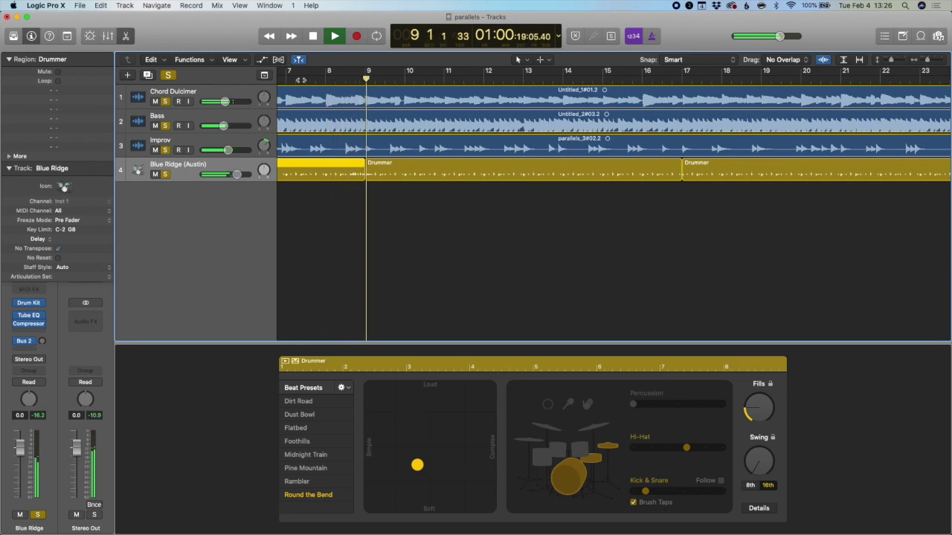
key("space")
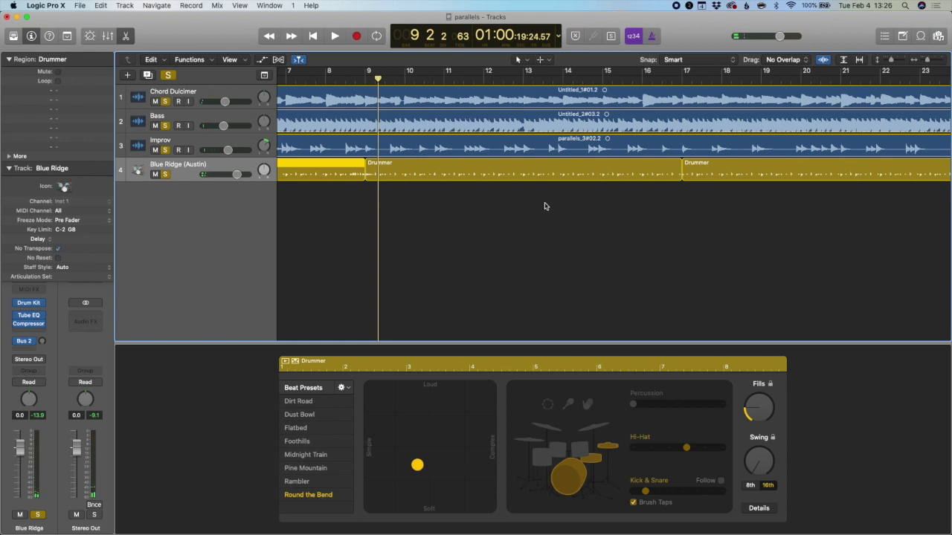
- Raise the Fills amount to about a third for the second Drummer region, covering bars 9 to 16
scroll(550, 206, "right", 5)
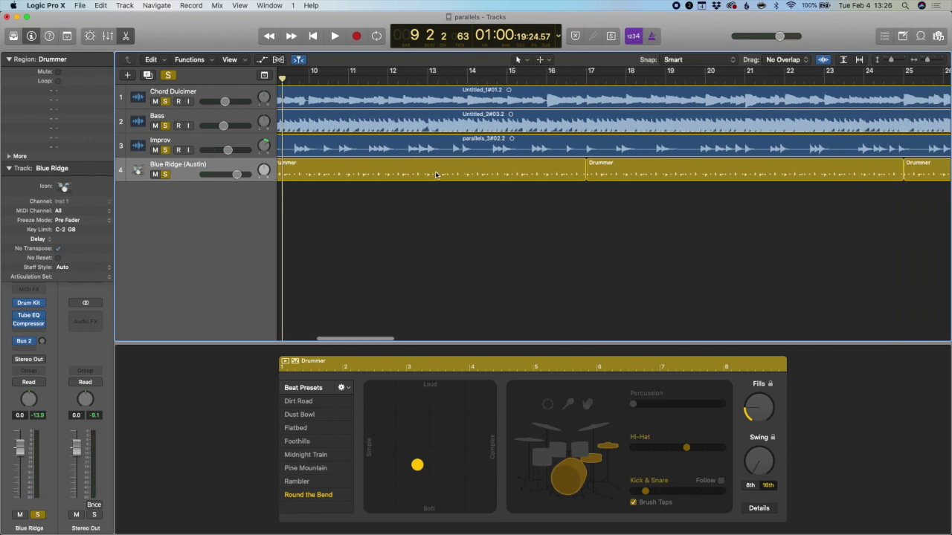
scroll(505, 208, "right", 4)
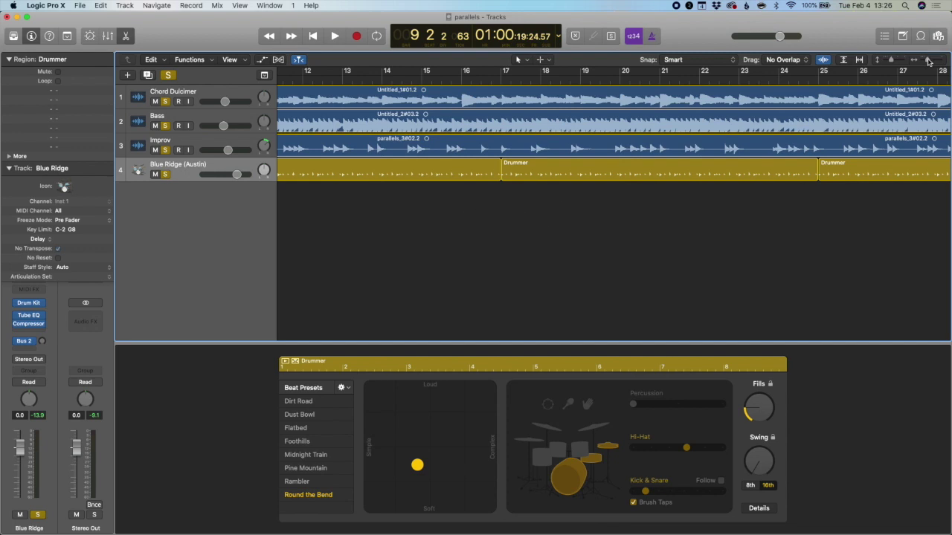
left_click_drag(927, 62, 923, 62)
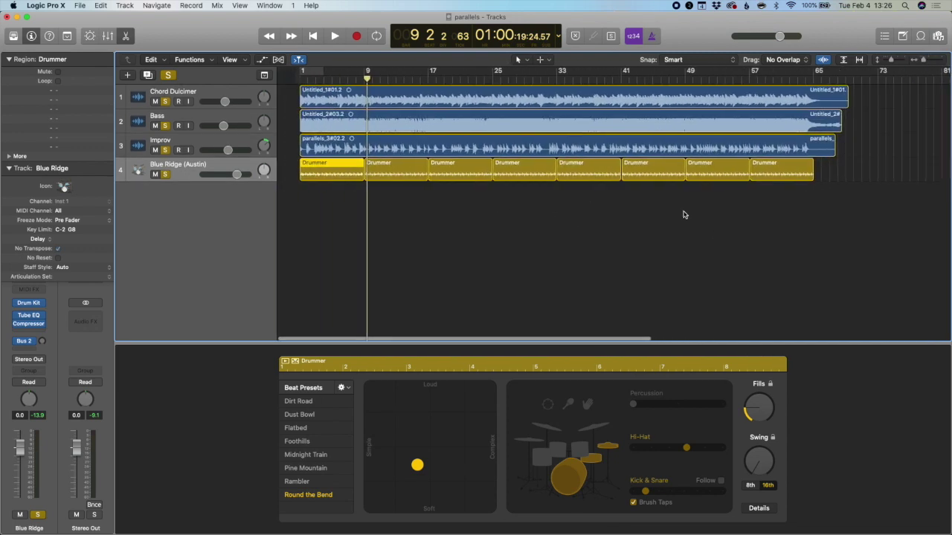
left_click(390, 171)
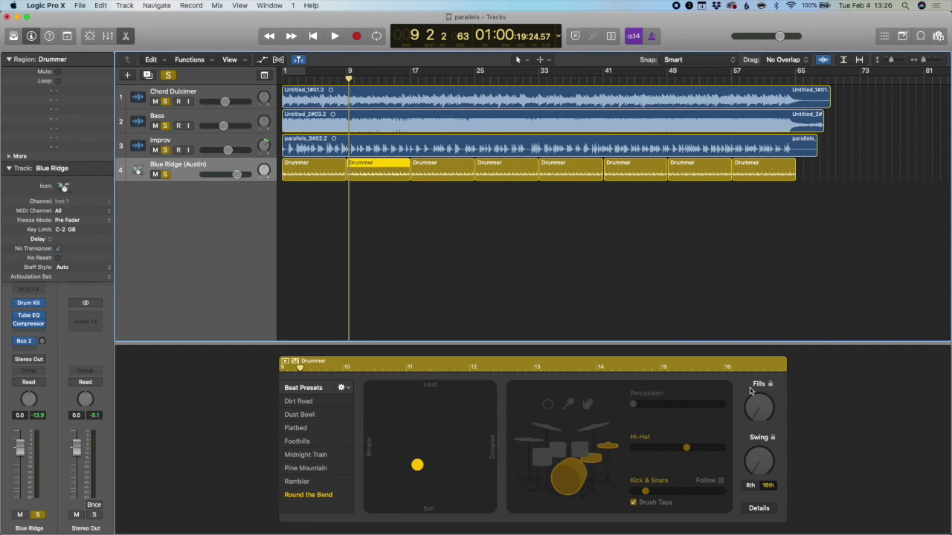
left_click_drag(762, 410, 757, 370)
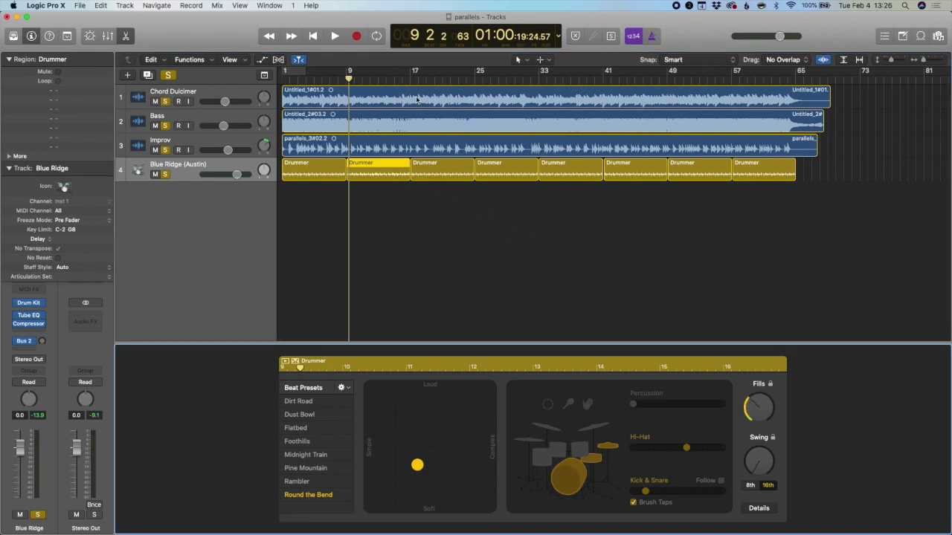
- Play the transition into bar 17 to check the drum fill there
left_click(412, 77)
key("space")
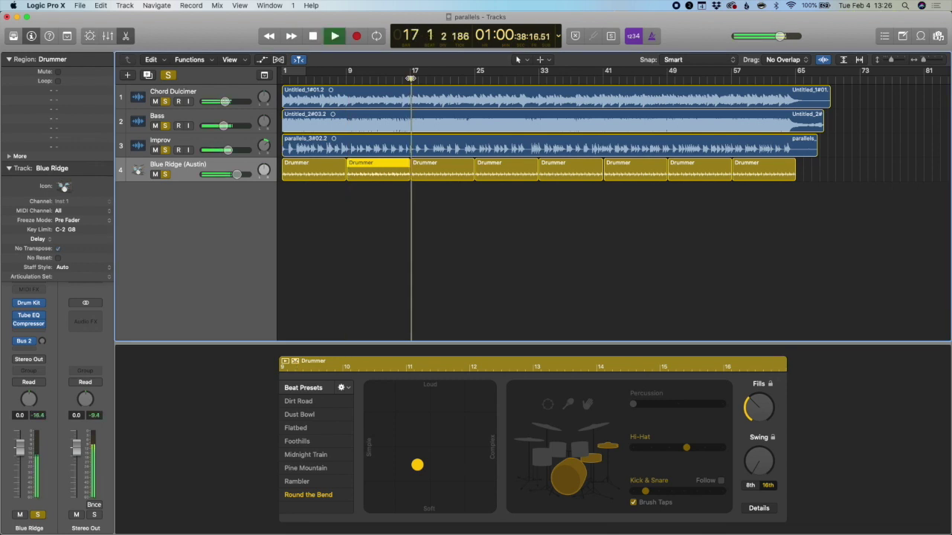
key("space")
- Make the two Drummer regions from bar 17 to bar 32 louder and more complex, and raise their Fills to about a third
left_click_drag(443, 199, 502, 168)
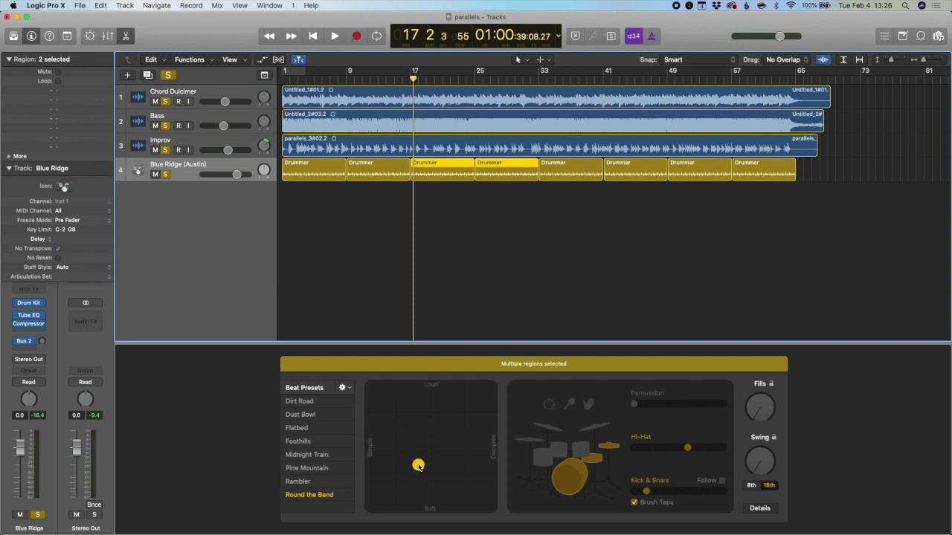
left_click_drag(419, 467, 445, 440)
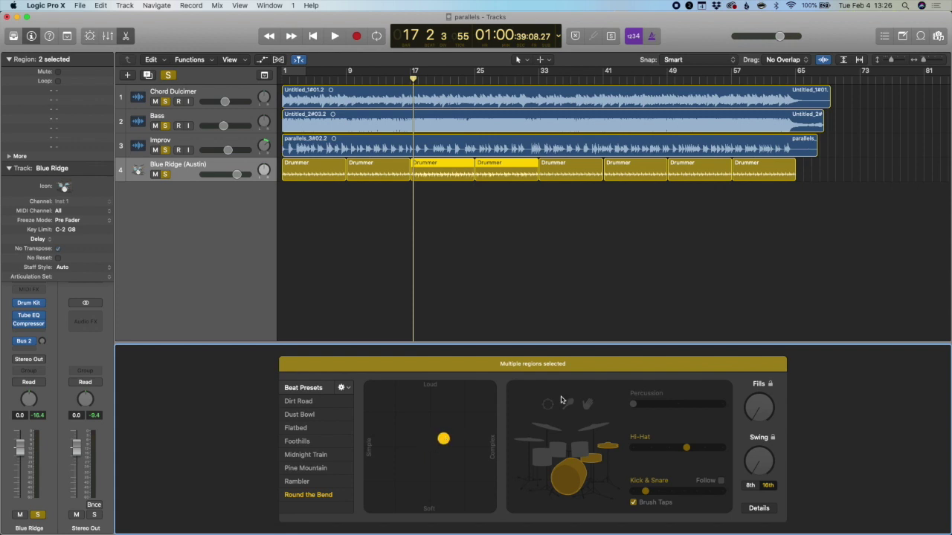
left_click_drag(759, 411, 757, 370)
- Play the song from just before bar 17 until just after bar 33 to hear the busier drums
left_click(402, 78)
key("space")
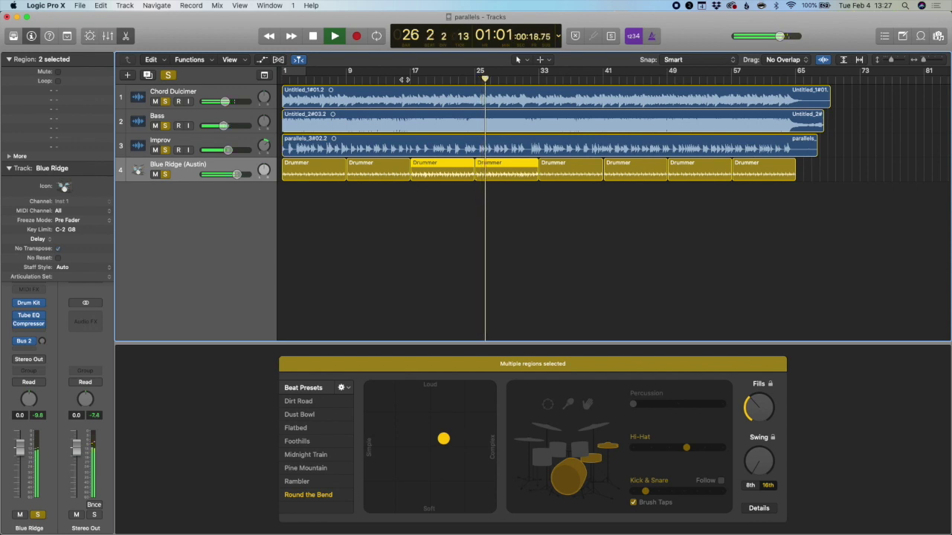
scroll(535, 212, "right", 5)
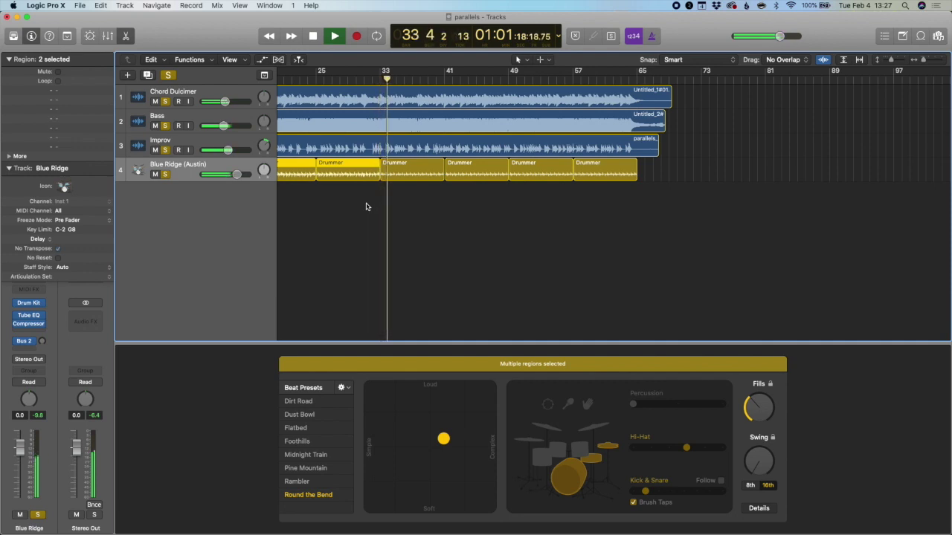
key("space")
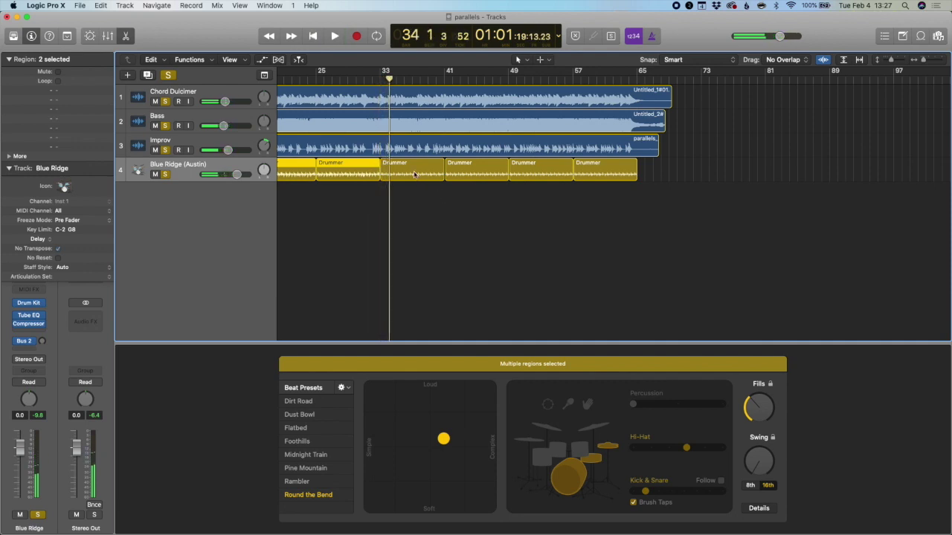
- Make the Drummer region starting at bar 33 moderately more complex and only slightly louder in its editor
double_click(411, 173)
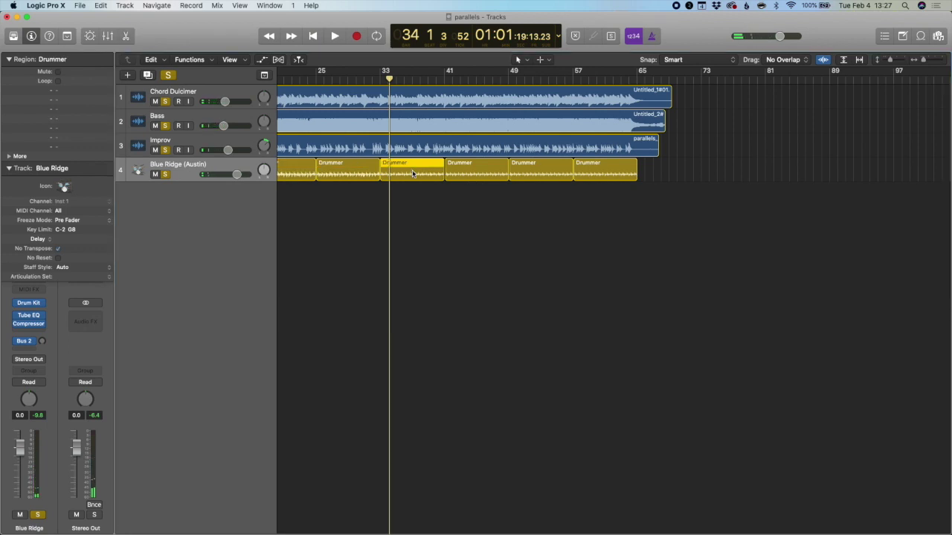
double_click(413, 173)
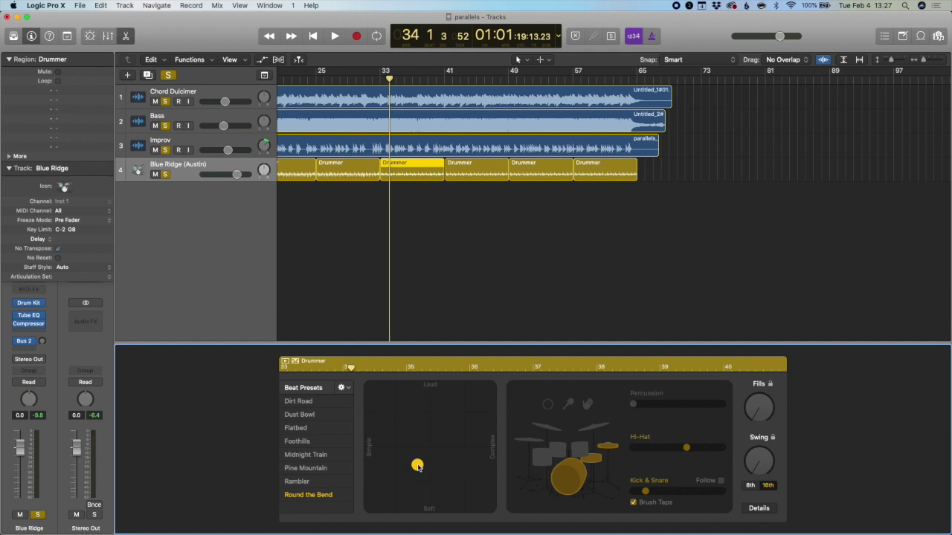
left_click_drag(418, 466, 445, 460)
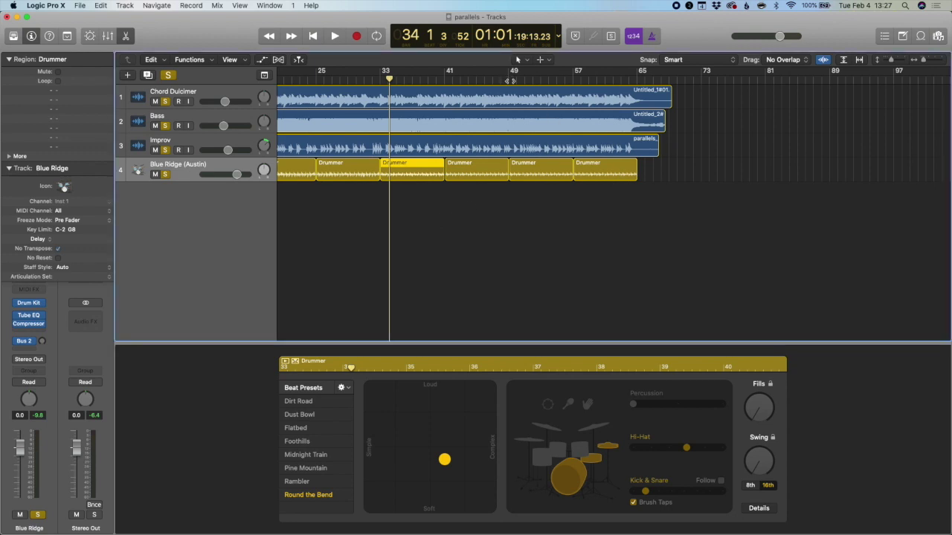
- Make the last two Drummer regions from bar 49 much louder and more complex, adding tambourine and replacing the hi-hat with cymbals
left_click(511, 79)
left_click_drag(509, 79, 509, 79)
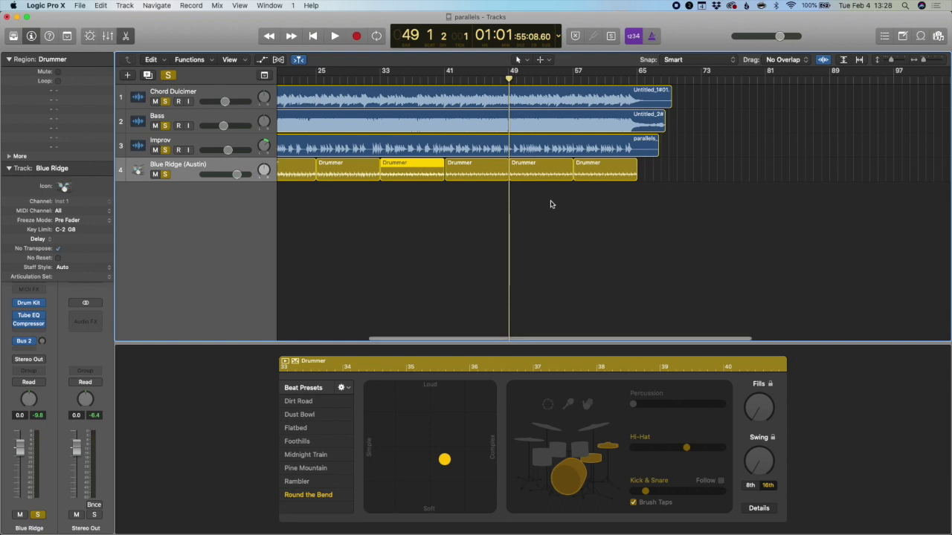
left_click_drag(549, 202, 579, 176)
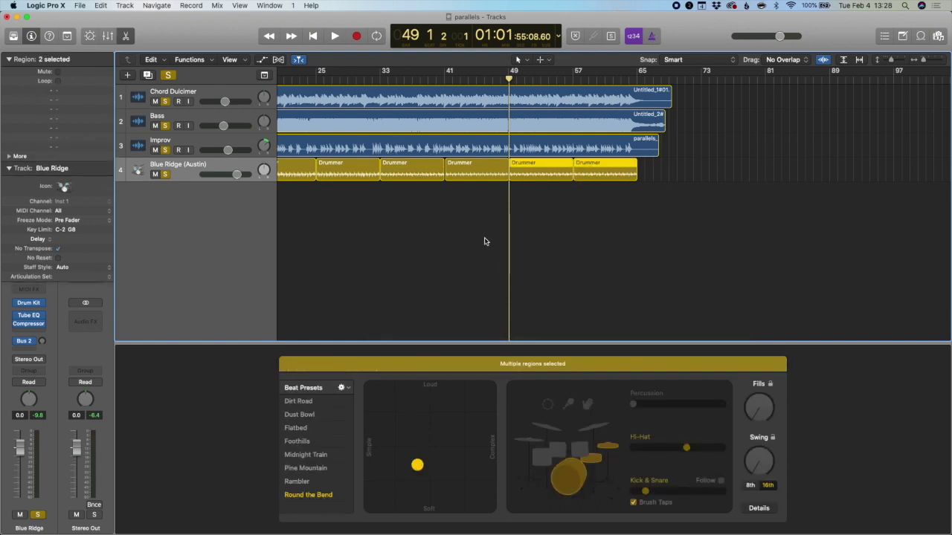
left_click_drag(418, 467, 474, 420)
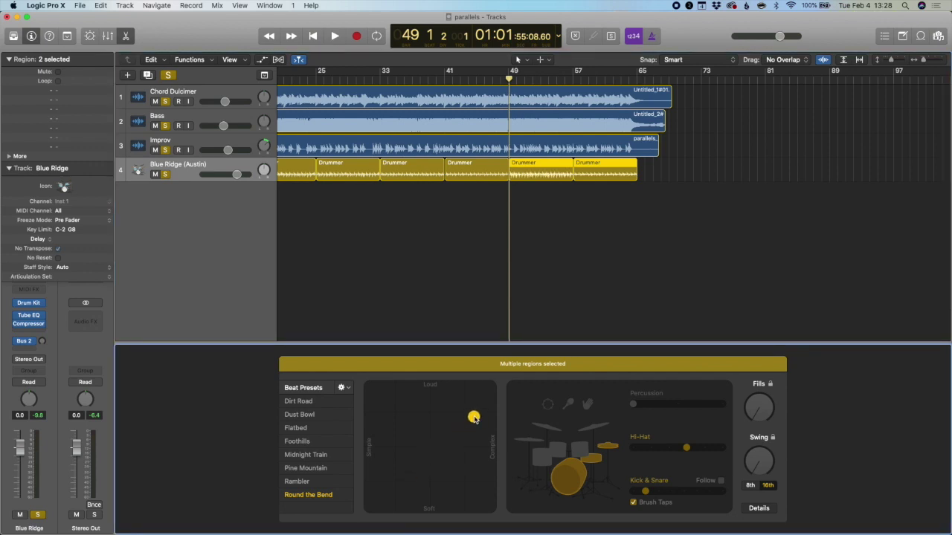
left_click(548, 406)
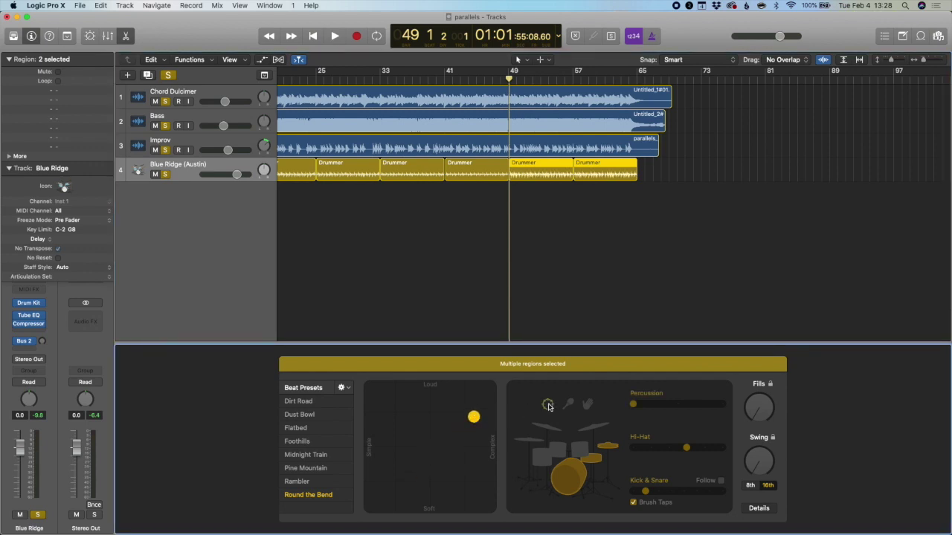
left_click(544, 429)
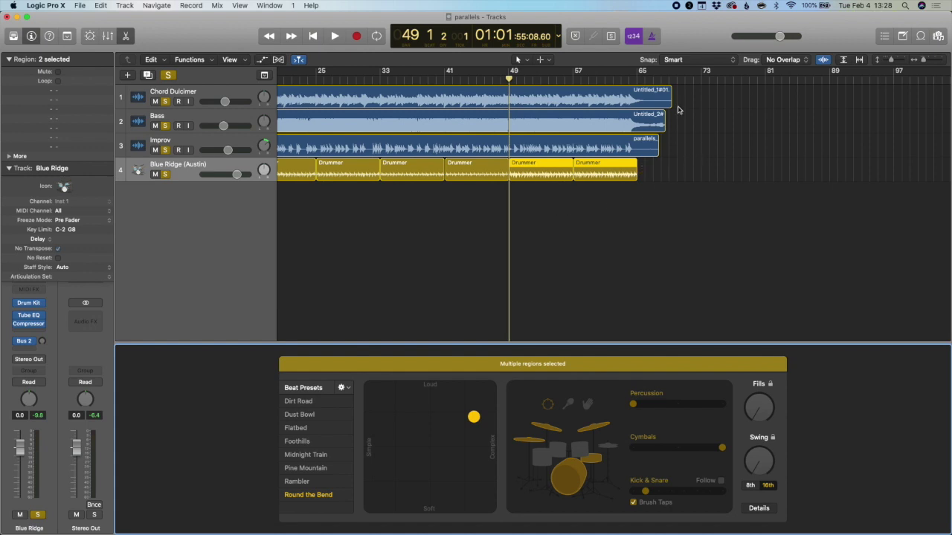
- Play the song's ending from about bar 62 to hear how the drums run past the final notes
left_click(621, 79)
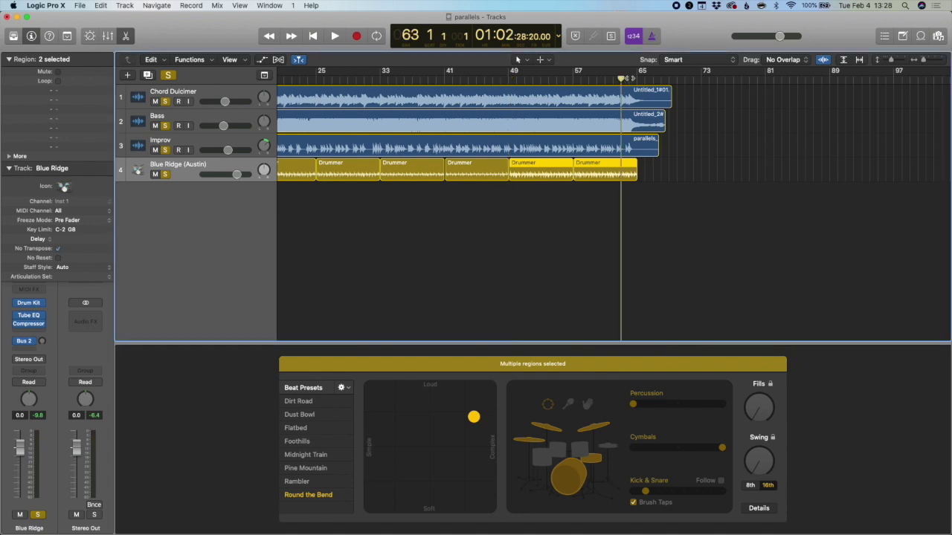
left_click(636, 79)
left_click(620, 78)
left_click_drag(926, 62, 927, 61)
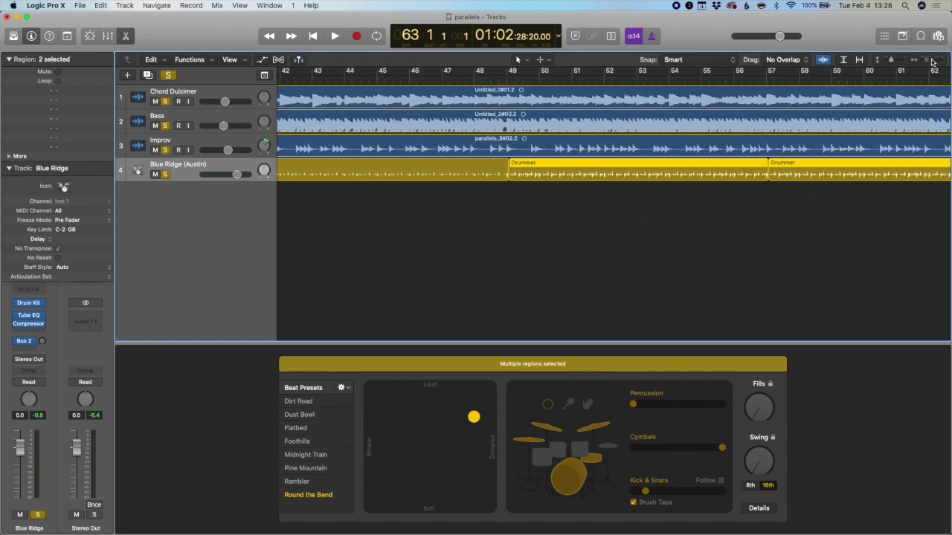
scroll(820, 262, "right", 3)
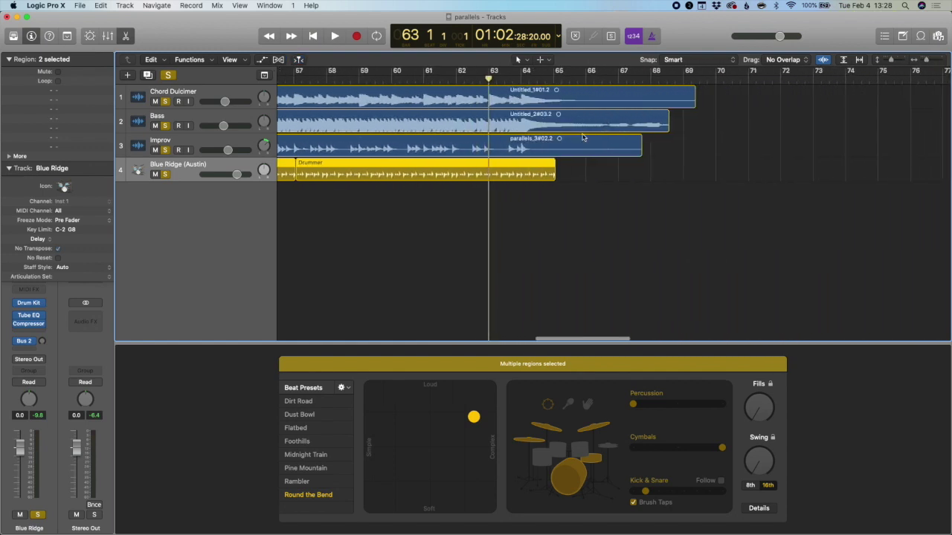
left_click(471, 80)
key("space")
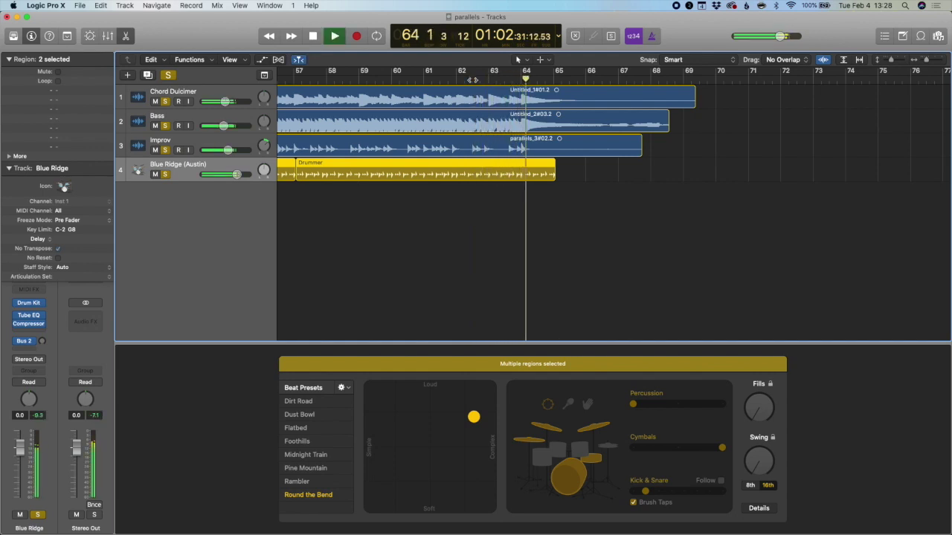
key("space")
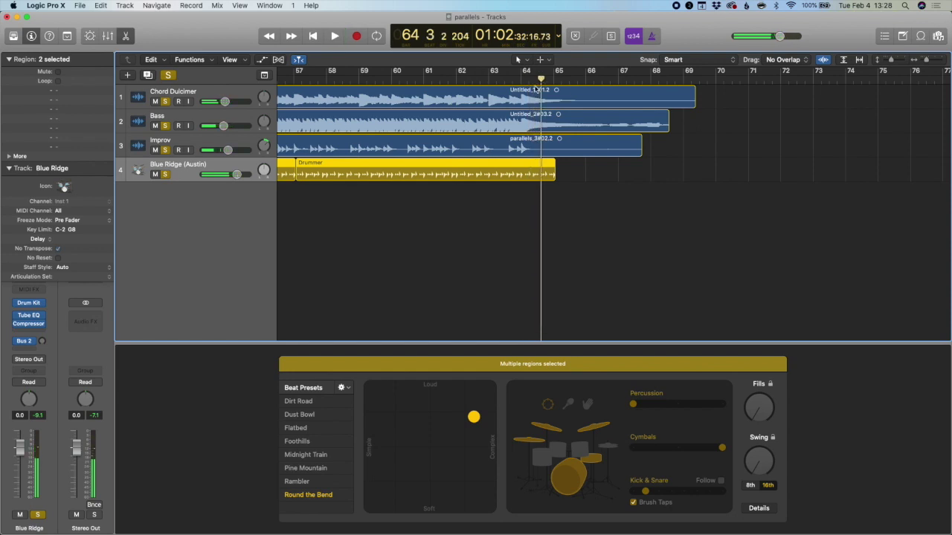
- Split the last Drummer region at the start of bar 64, where the final chord begins
left_click(538, 78)
left_click_drag(537, 78, 520, 78)
left_click_drag(927, 60, 929, 60)
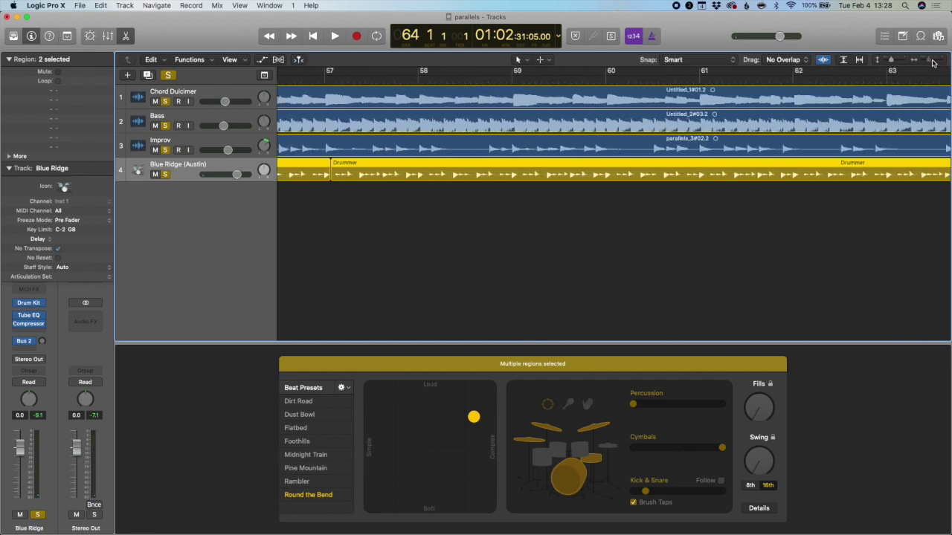
scroll(819, 178, "right", 5)
scroll(818, 178, "left", 2)
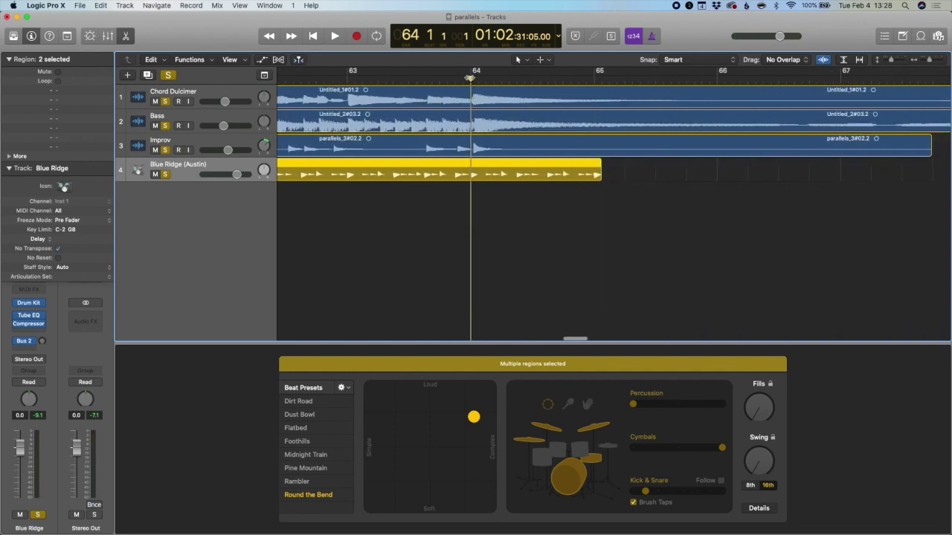
left_click_drag(470, 78, 471, 78)
left_click(478, 196)
left_click(472, 167)
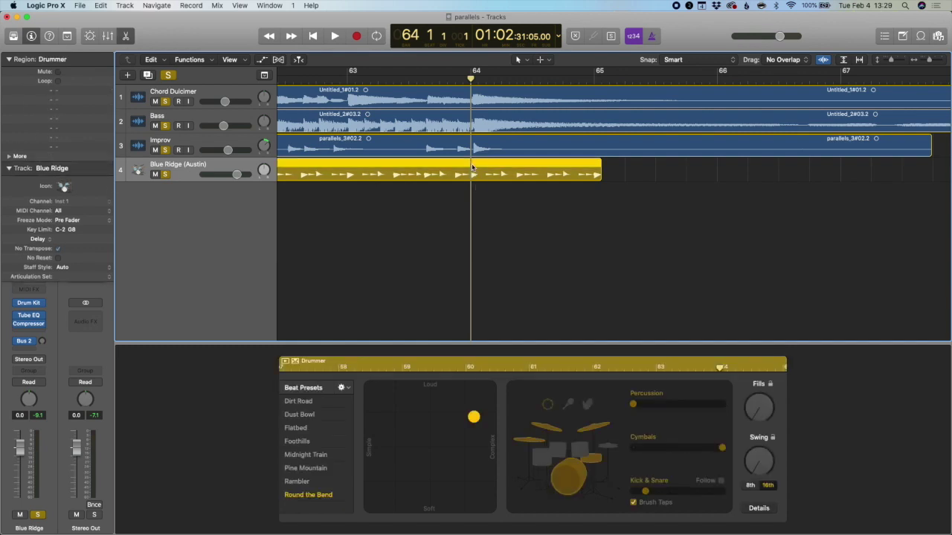
left_click(471, 165)
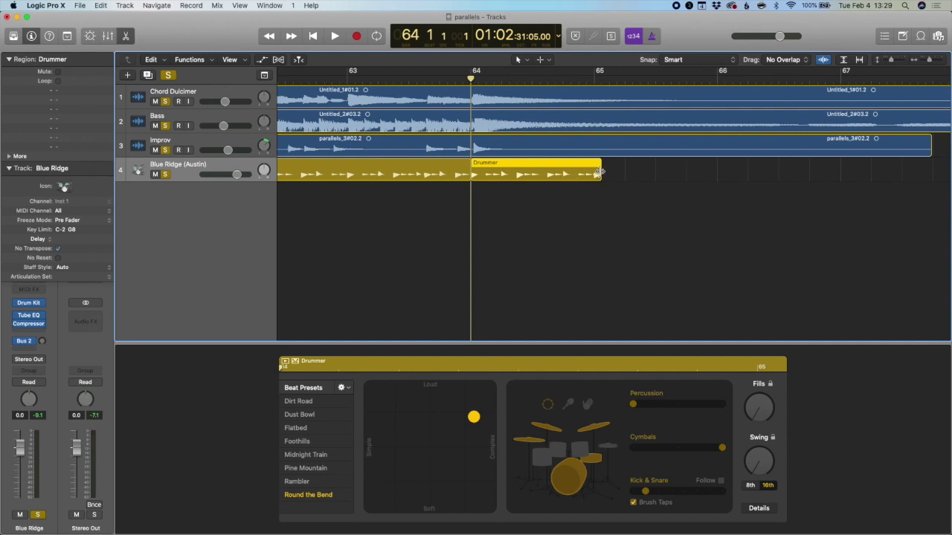
- Shorten the final Drummer region to a single hit on the bar 64 downbeat and play the ending from bar 60
left_click_drag(598, 173, 485, 183)
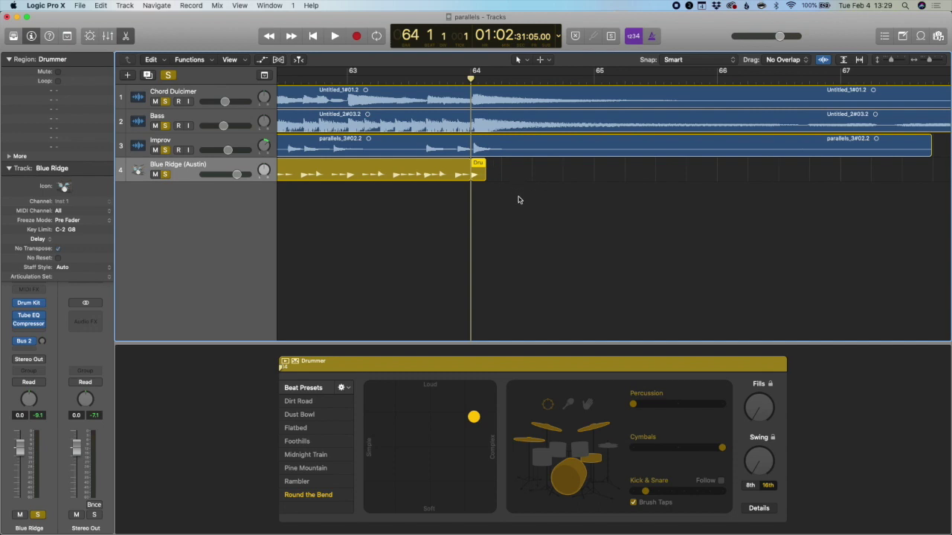
scroll(572, 188, "left", 5)
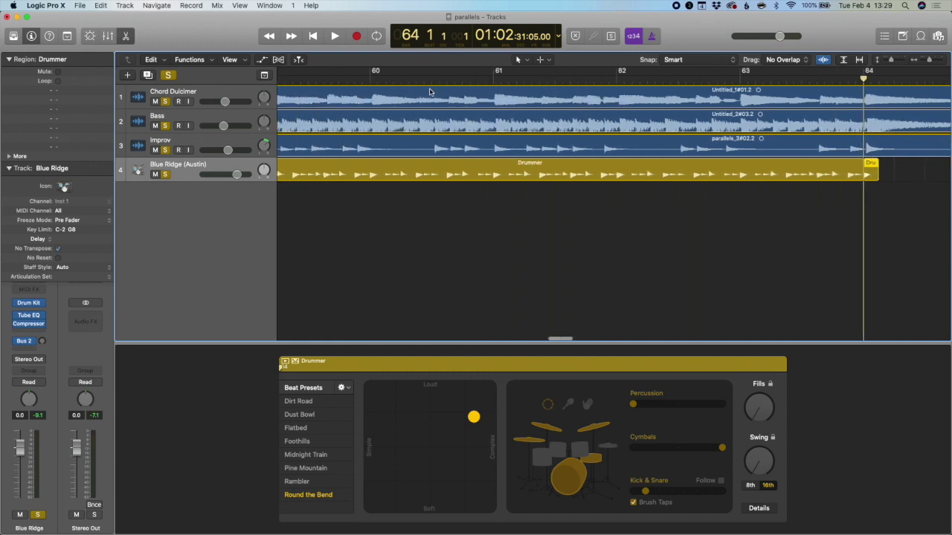
left_click(375, 78)
key("space")
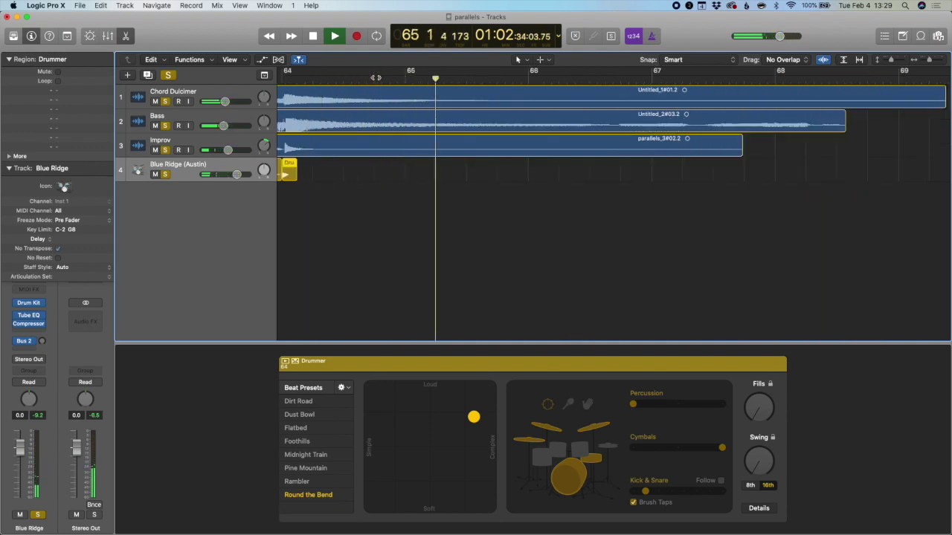
key("space")
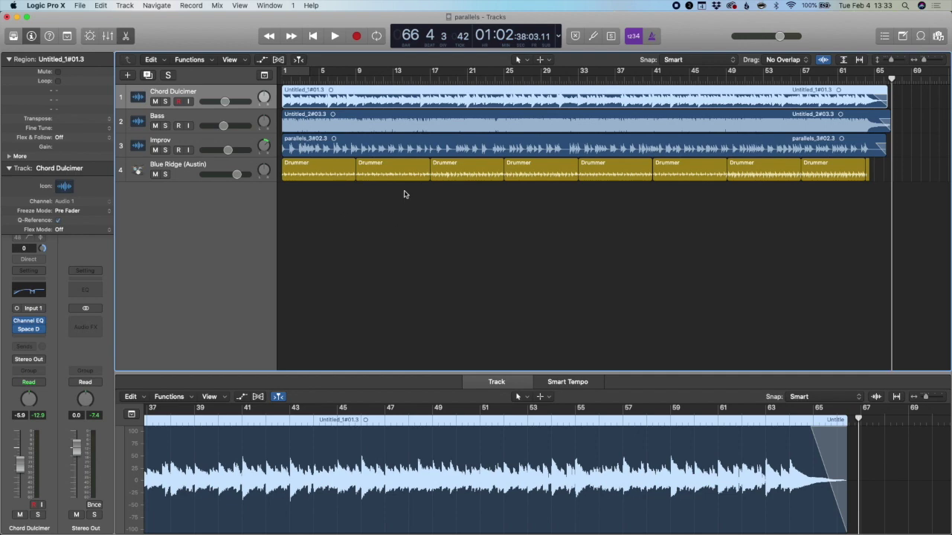
- Play the song from bar 1 and shift the Chord Dulcimer's lower narrow EQ notch to 840 Hz at -12.5 dB
left_click_drag(892, 80, 255, 77)
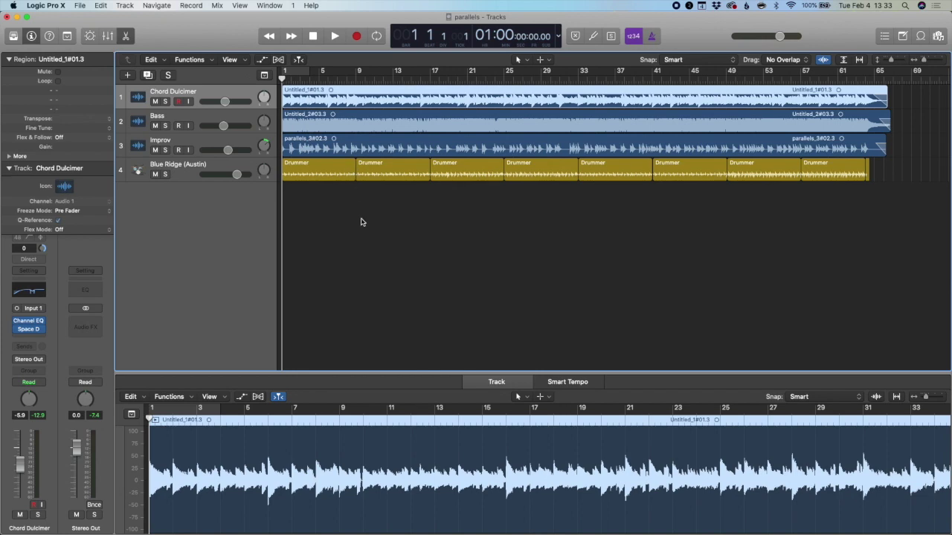
key("space")
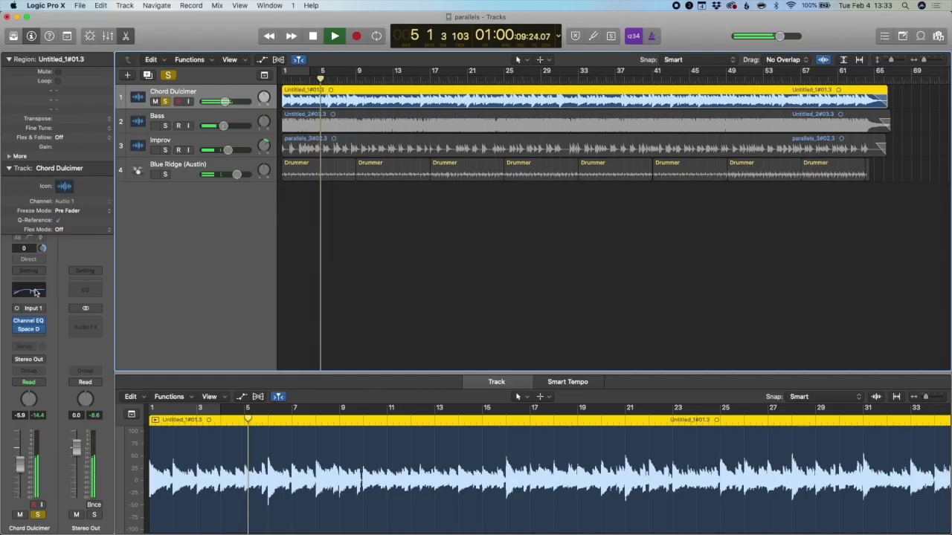
left_click(28, 320)
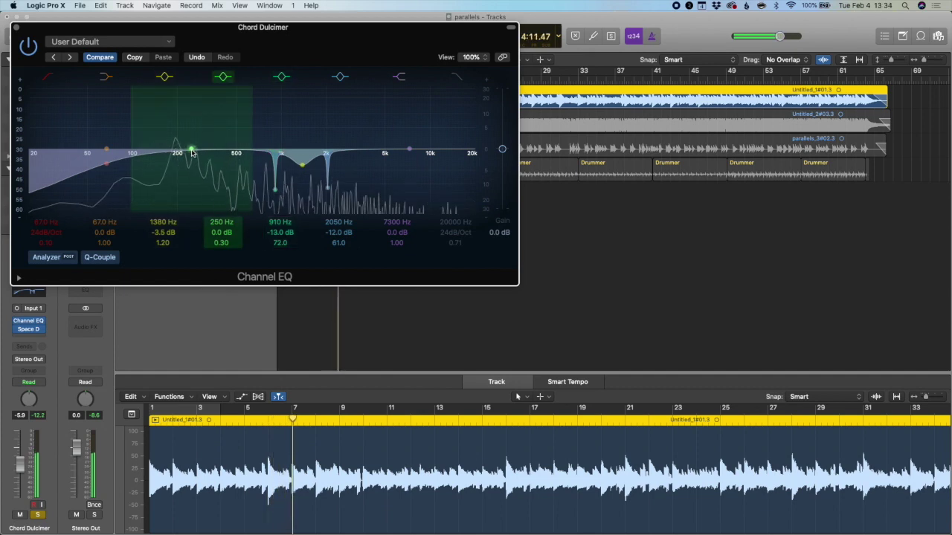
left_click_drag(275, 192, 269, 191)
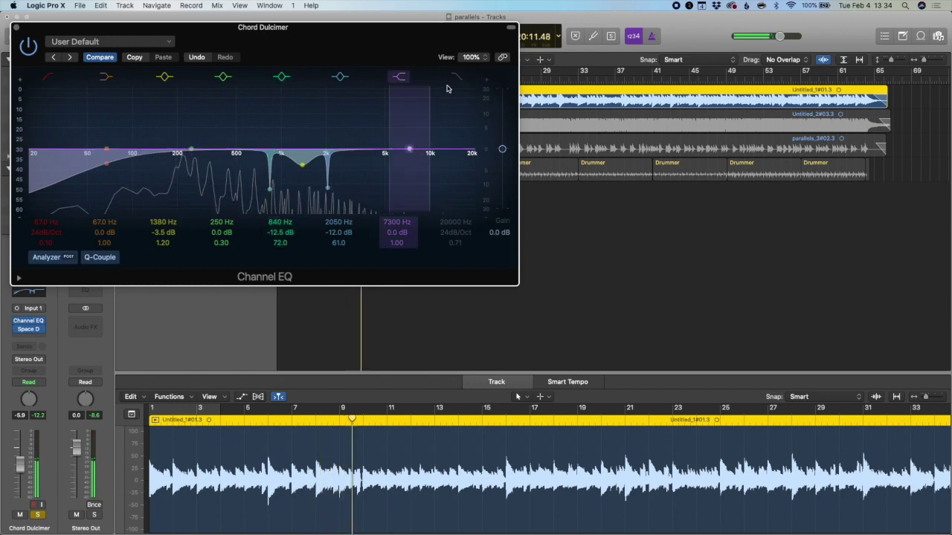
- Enable the Chord Dulcimer EQ's high cut at 20000 Hz and boost its high shelf 2.0 dB at 4150 Hz, ending with the track unsoloed
left_click(467, 152)
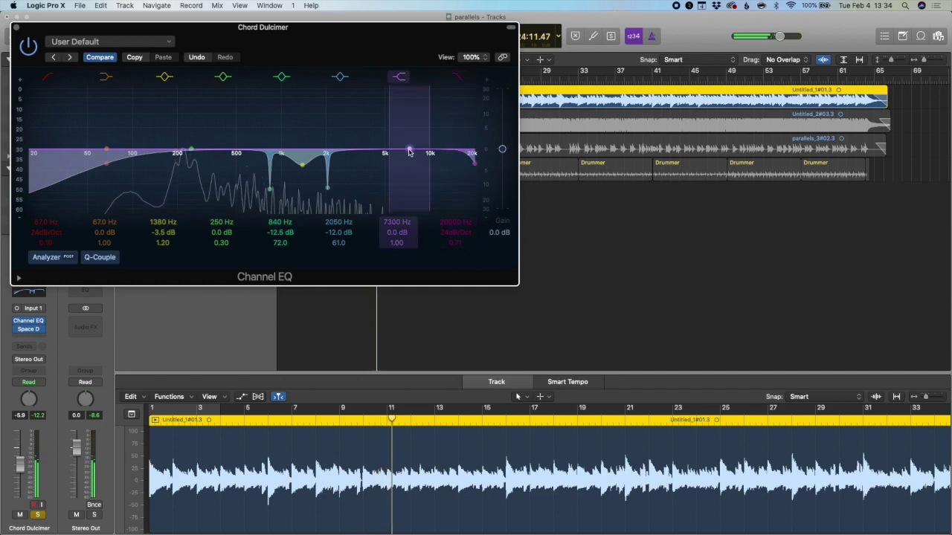
left_click_drag(409, 151, 377, 146)
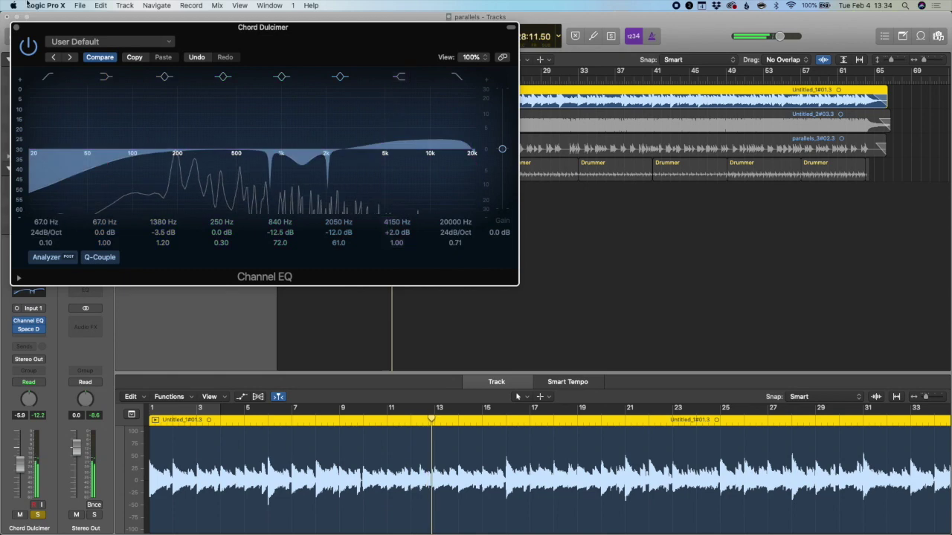
left_click(13, 26)
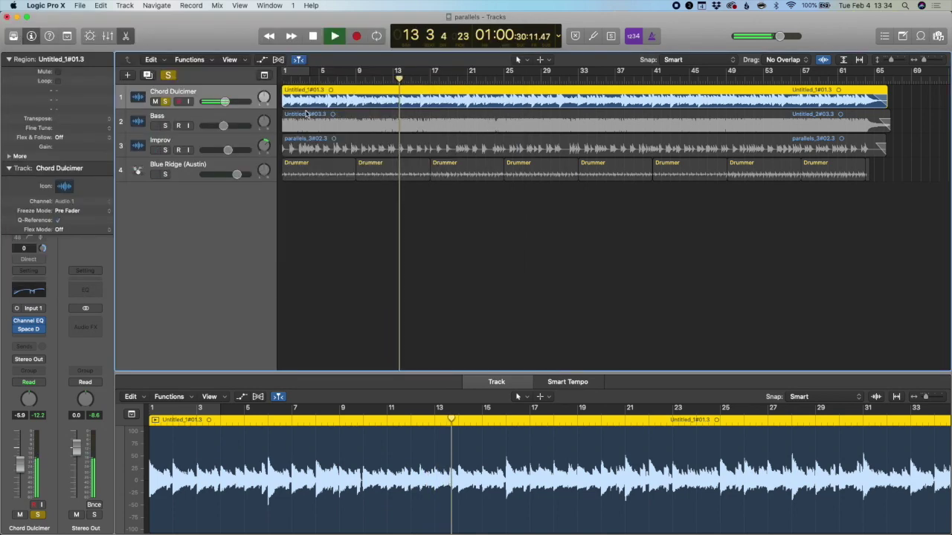
key("s")
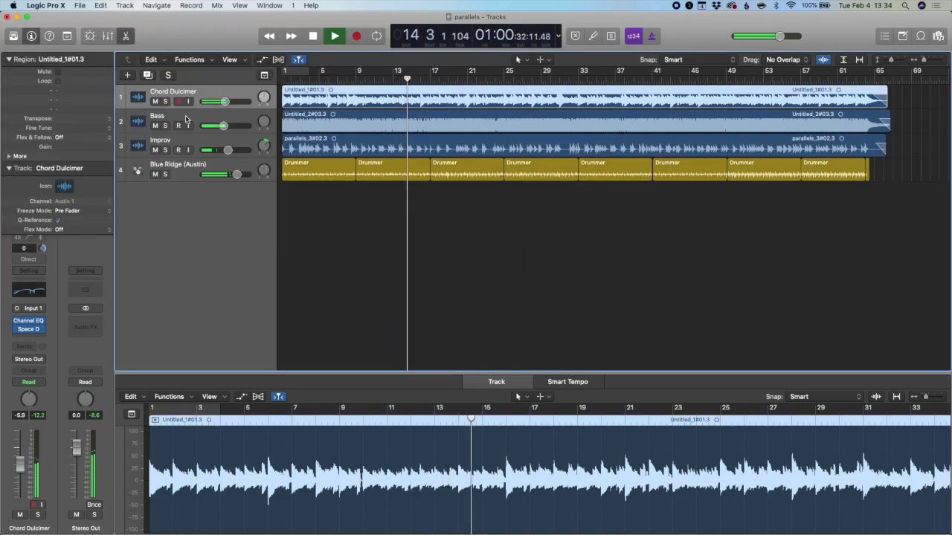
- Raise the Improv track's volume to -2.1 dB while the full mix plays
left_click(197, 119)
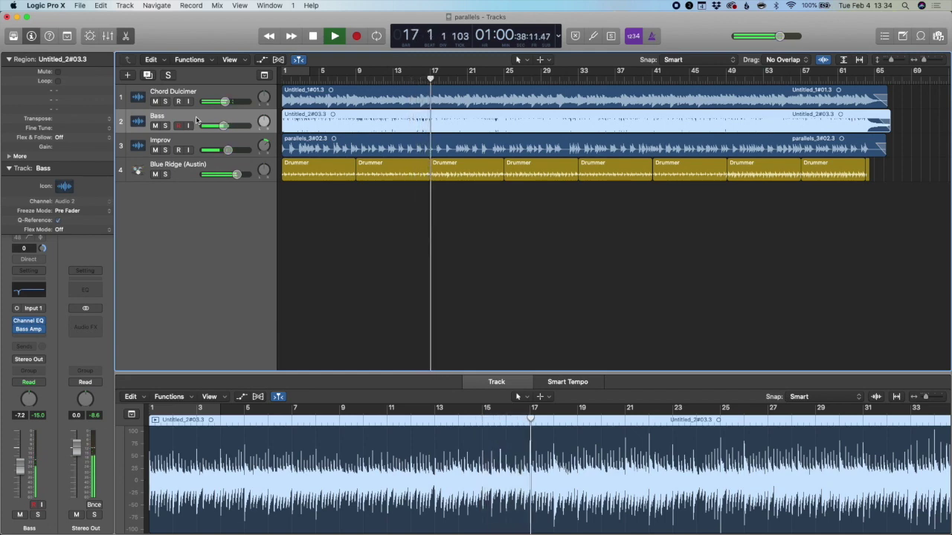
left_click(228, 151)
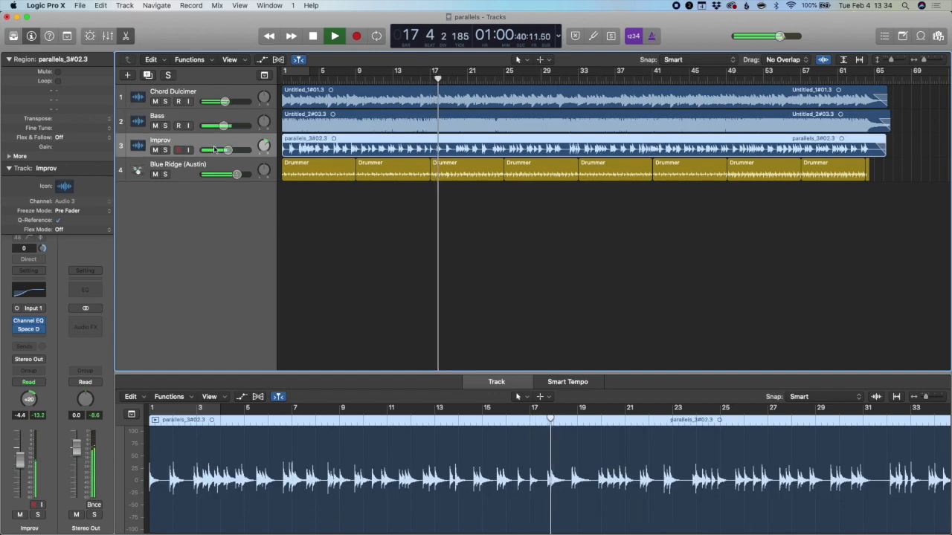
left_click_drag(228, 151, 230, 151)
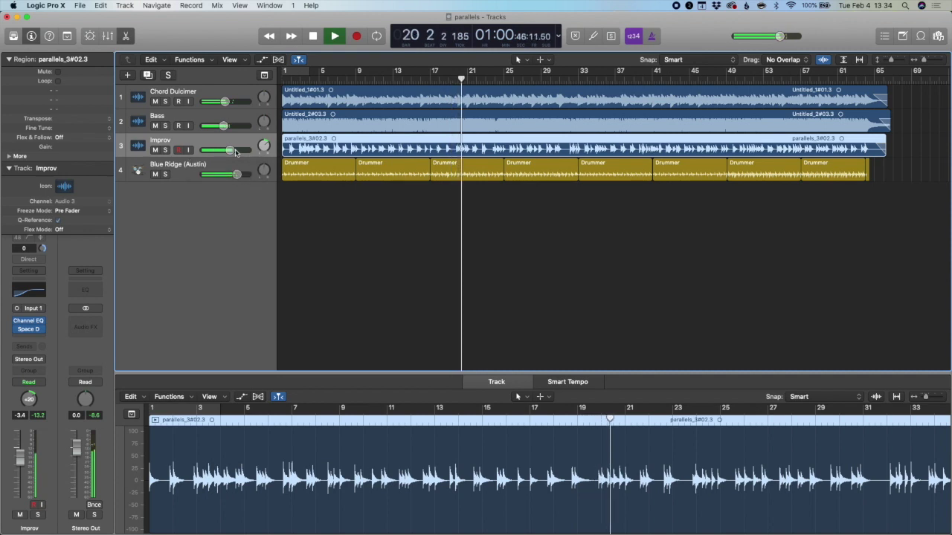
left_click_drag(235, 151, 231, 150)
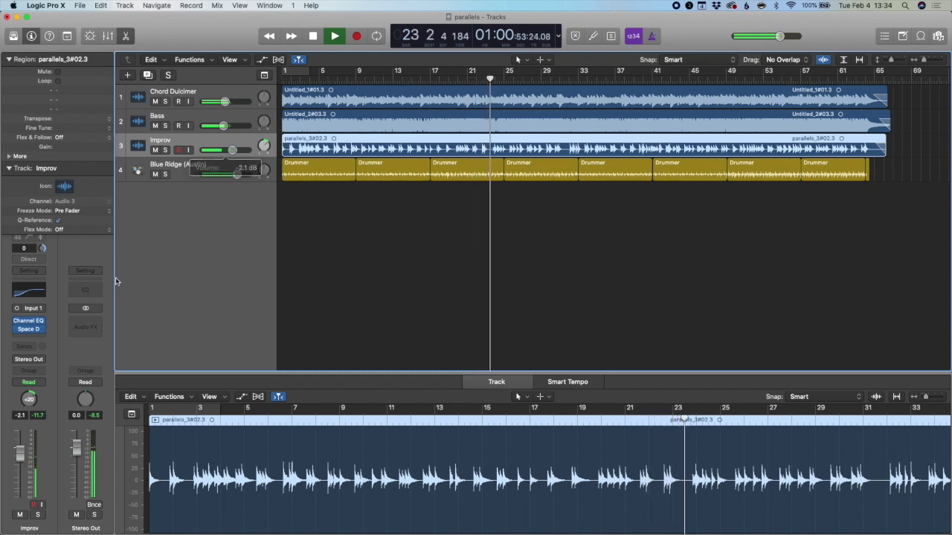
- In the Improv track's Channel EQ, cut 1020 Hz by 9.5 dB and notch 2150 Hz by 10.5 dB with a Q of 26
left_click(29, 291)
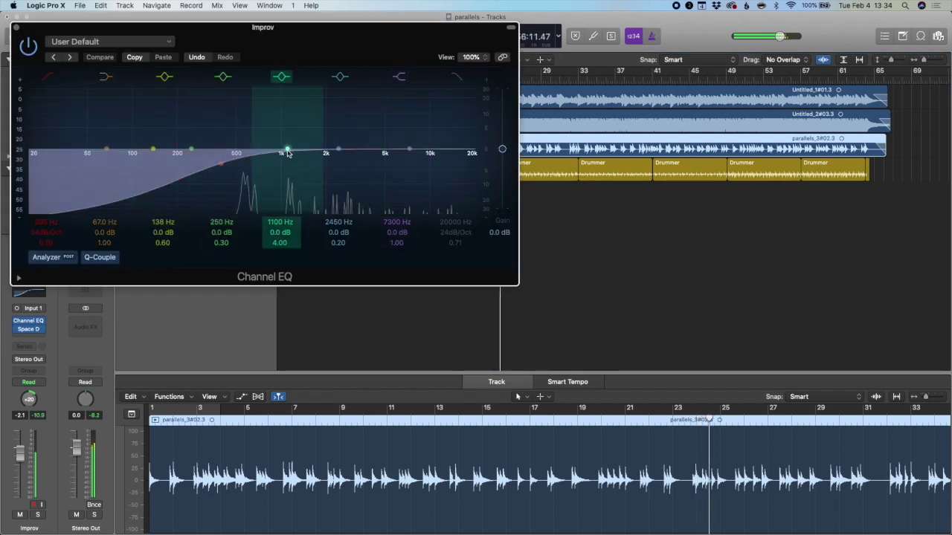
left_click_drag(286, 153, 281, 184)
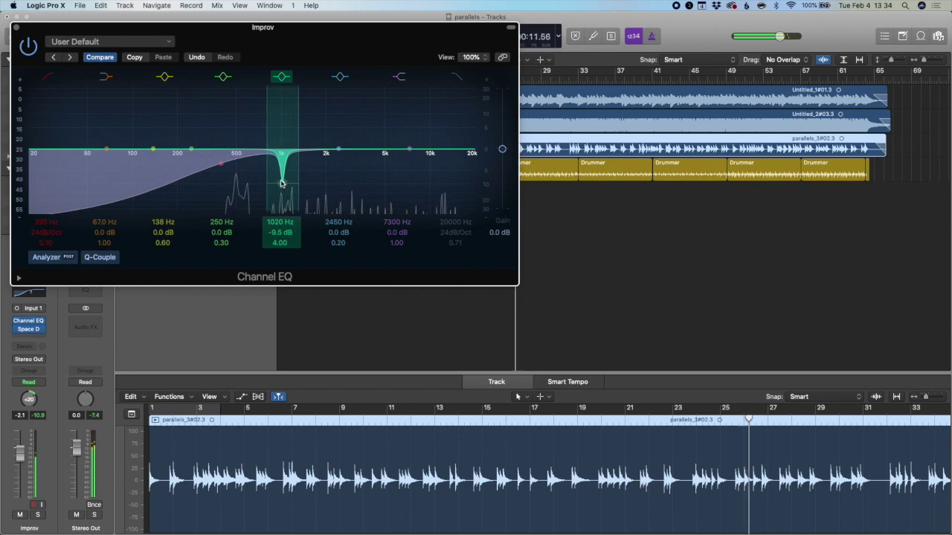
left_click_drag(338, 153, 331, 187)
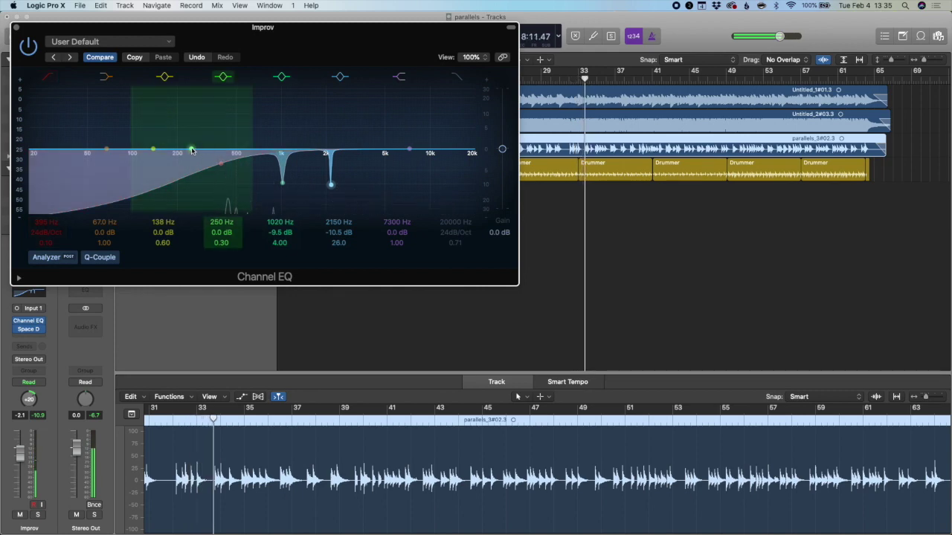
- Add a narrow notch of -12.0 dB at 710 Hz with a Q of 61 to the Improv track's EQ
left_click_drag(192, 151, 366, 191)
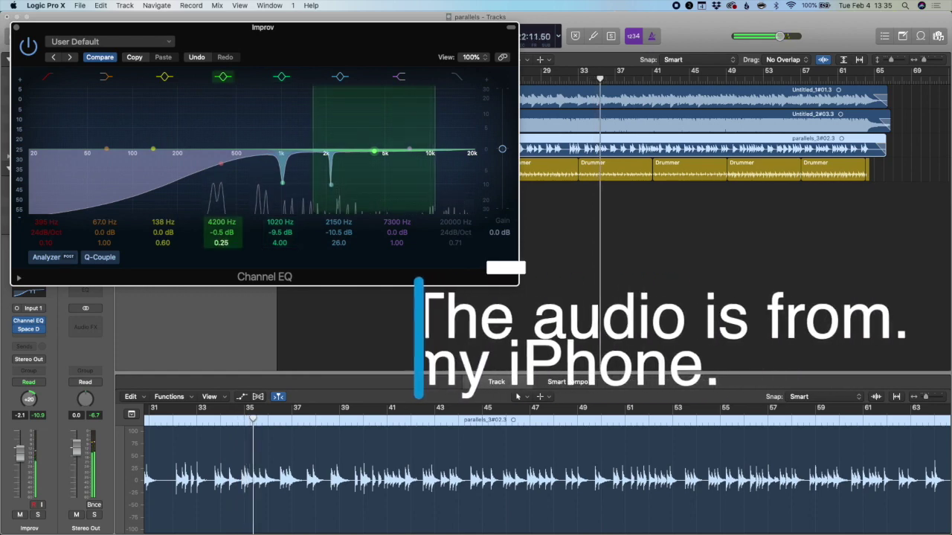
left_click_drag(221, 243, 221, 186)
left_click_drag(376, 168, 250, 186)
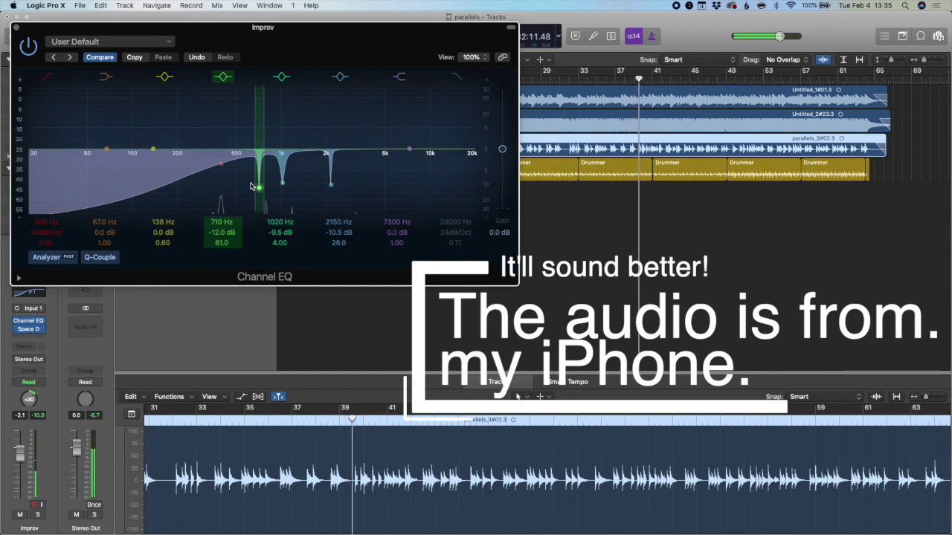
left_click(15, 29)
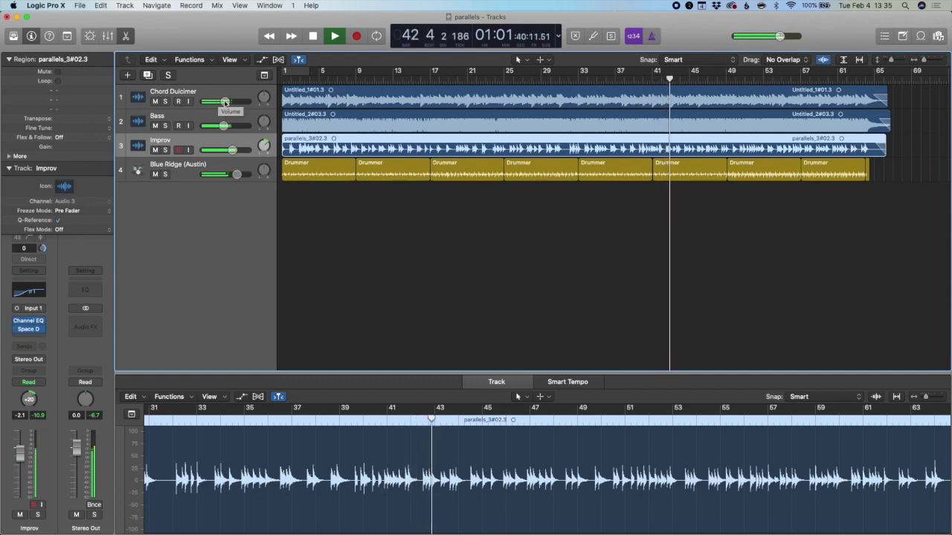
- Raise the Blue Ridge drummer track's volume to 2.6 dB
right_click(245, 174)
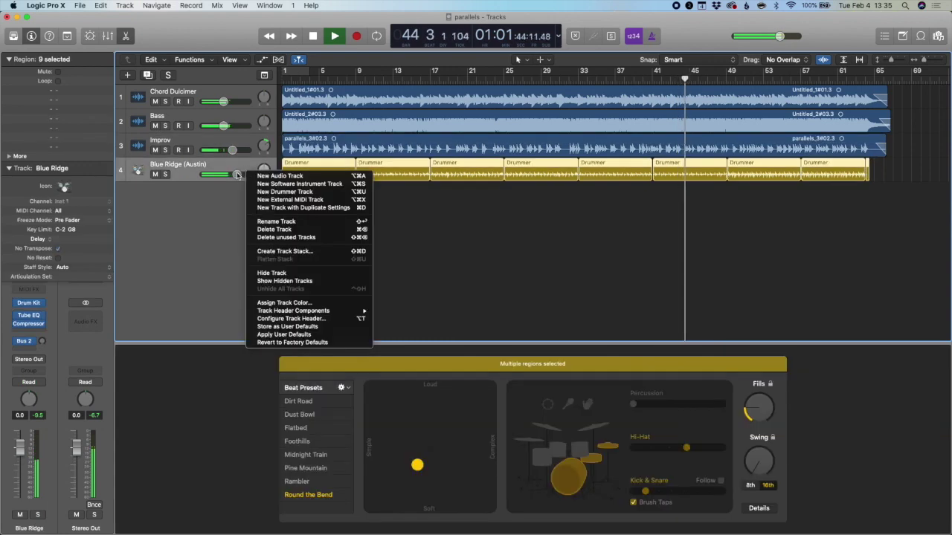
double_click(237, 174)
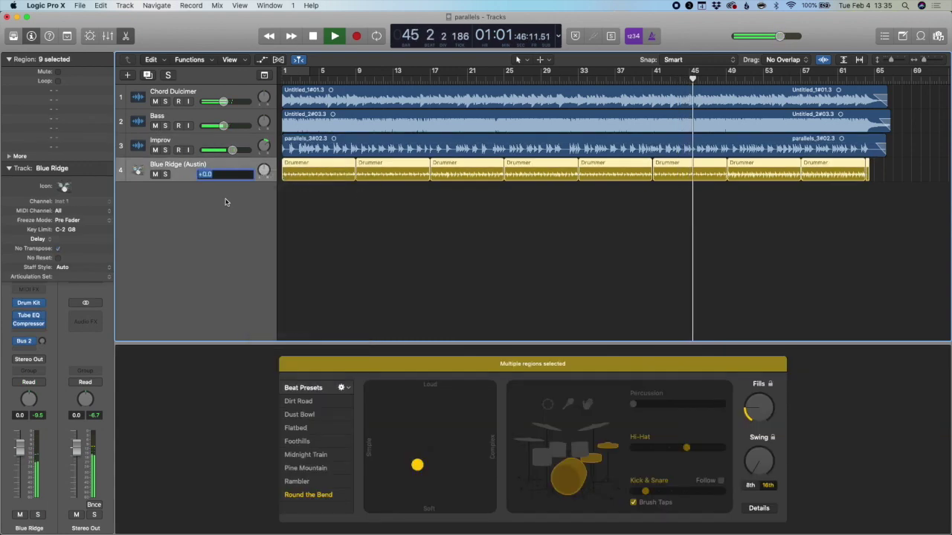
left_click(223, 174)
left_click_drag(223, 174, 242, 174)
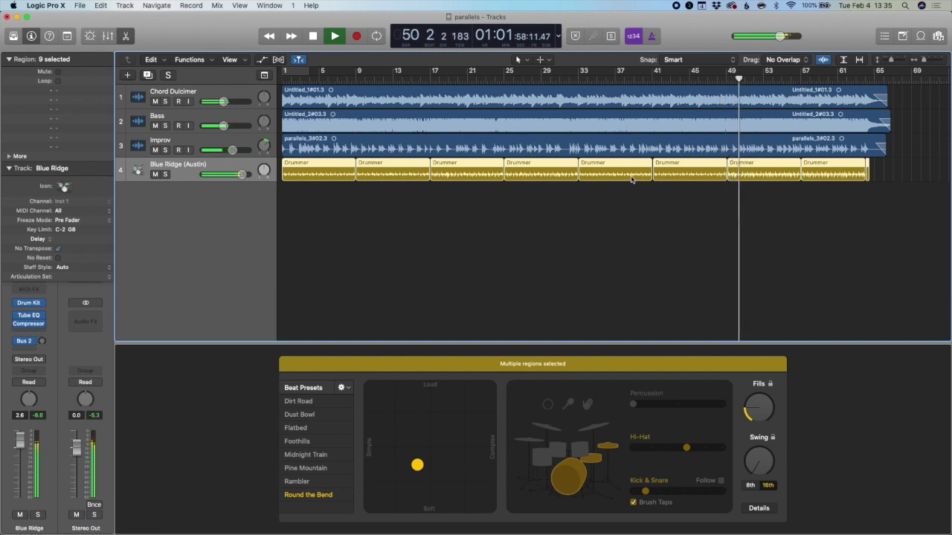
- Soften the two Drummer regions from bar 49 to about medium loudness, keeping them complex, and play through to the song's end
left_click(770, 202)
left_click_drag(771, 191, 833, 164)
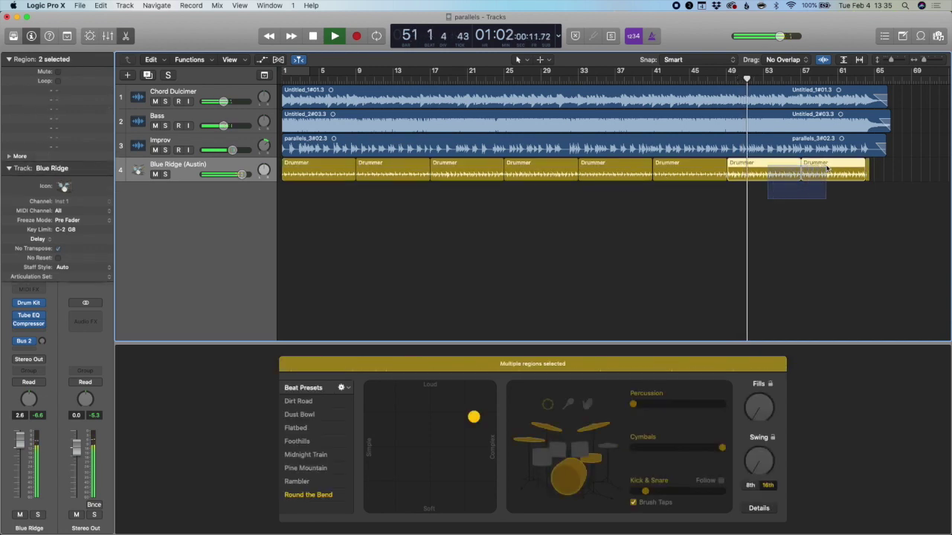
left_click(470, 430)
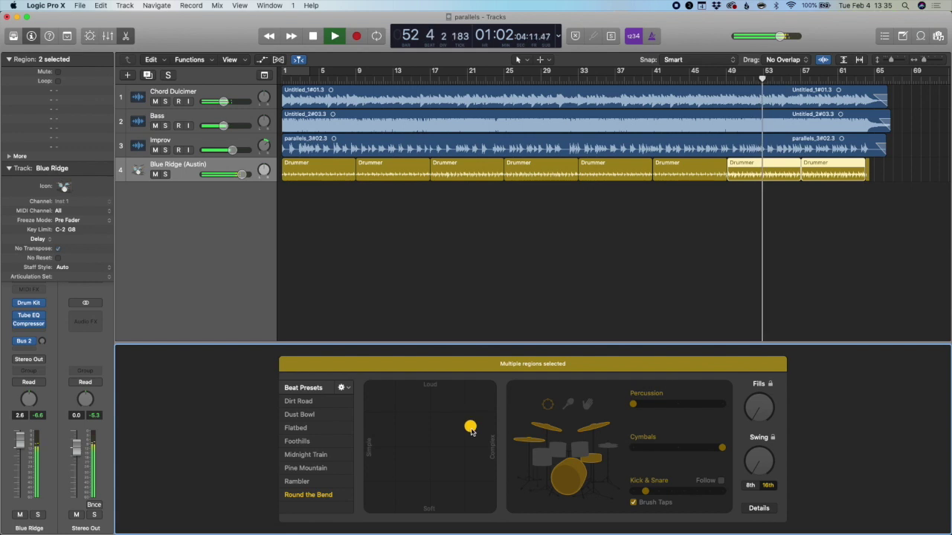
left_click_drag(472, 431, 472, 445)
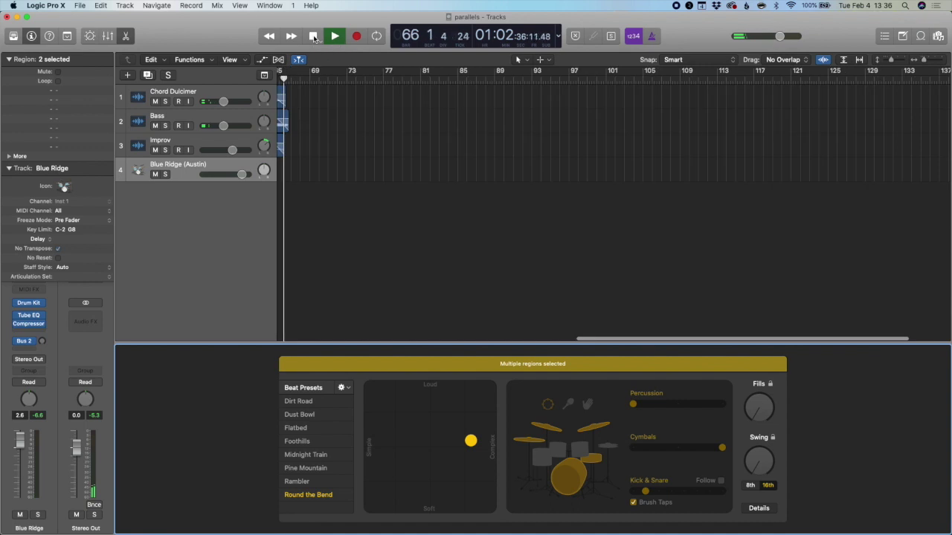
left_click(313, 36)
scroll(385, 211, "left", 15)
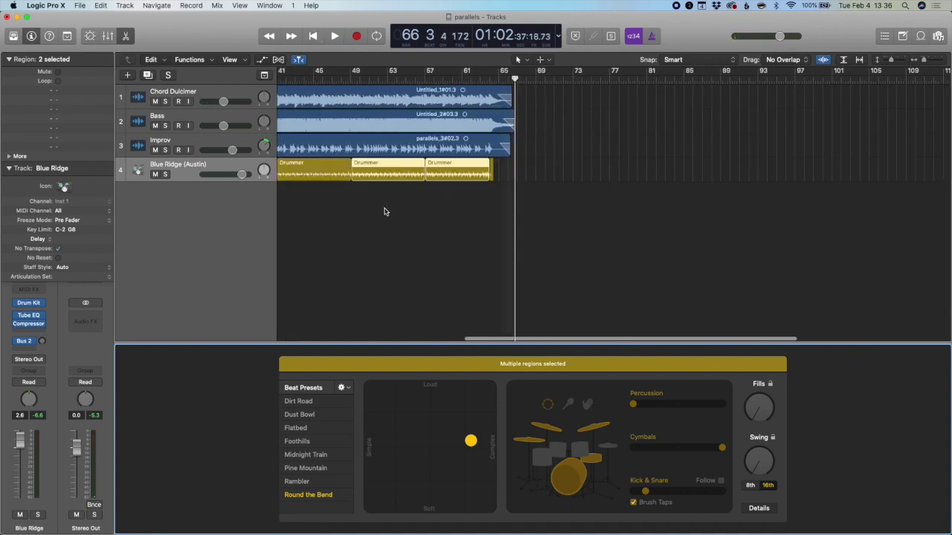